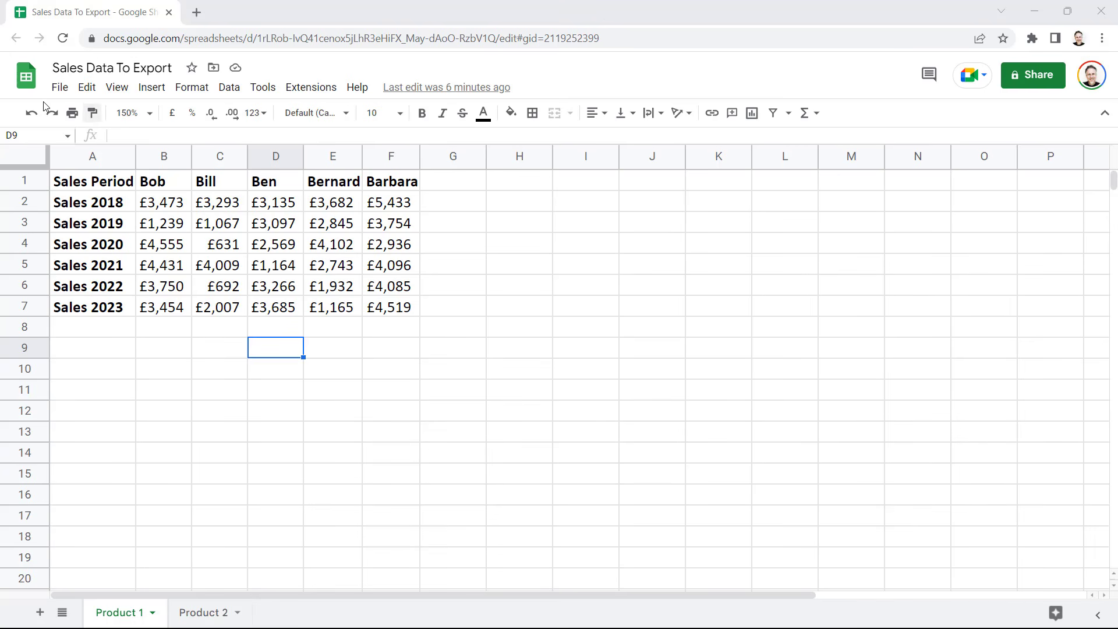
- Set the publish-to-web link to cover the entire document in Microsoft Excel (.xlsx) format
{"action": "left_click", "coordinate": [60, 88]}
{"action": "mouse_move", "coordinate": [97, 223]}
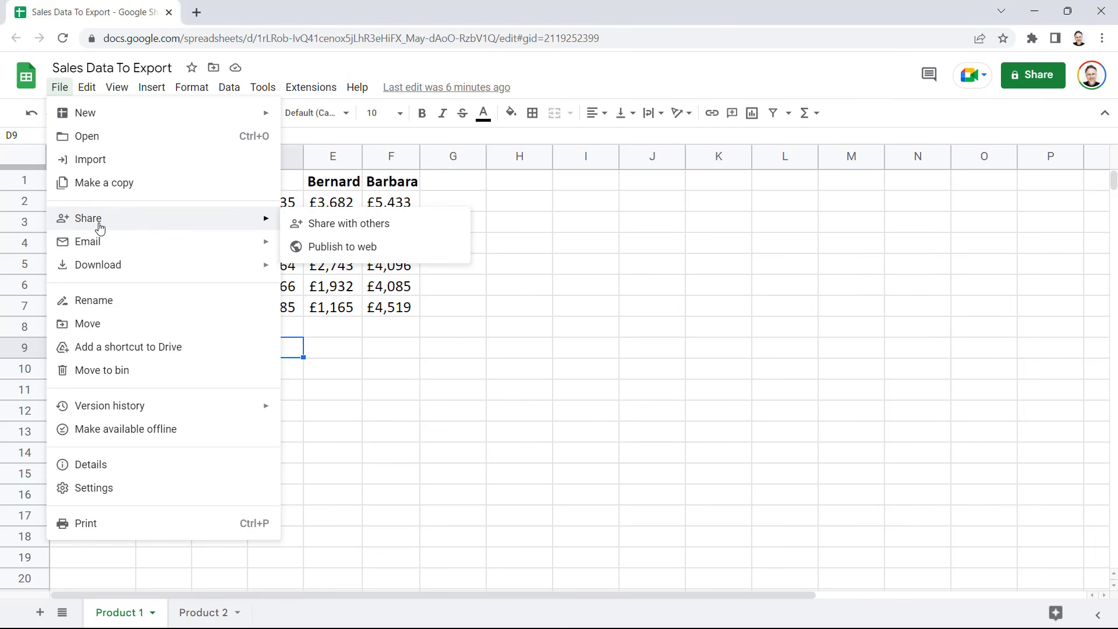
{"action": "left_click", "coordinate": [308, 250]}
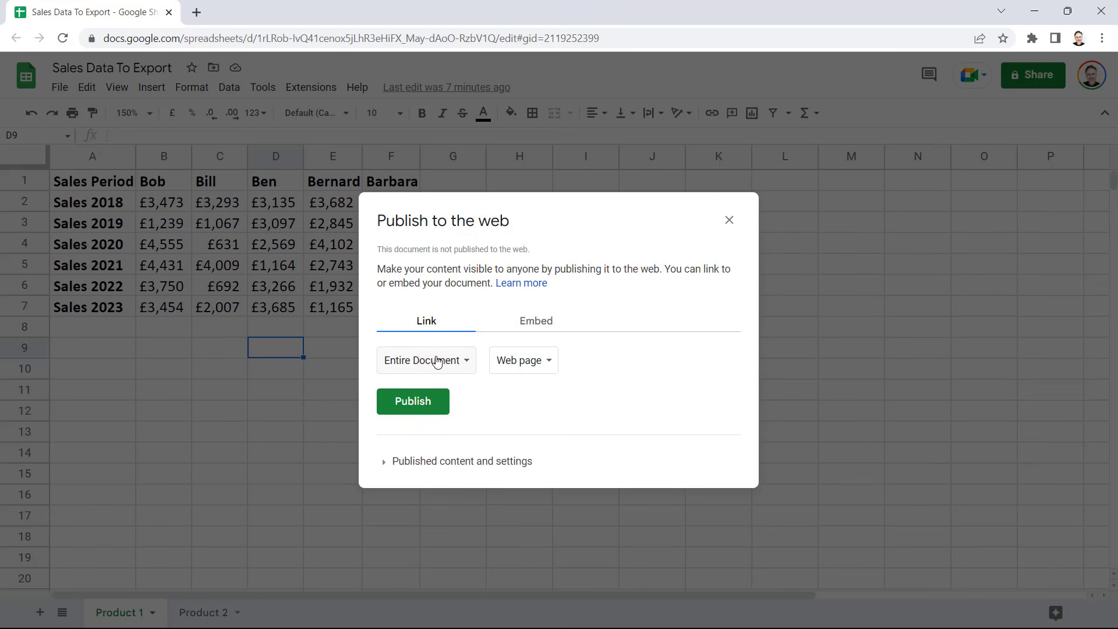
{"action": "left_click", "coordinate": [459, 363]}
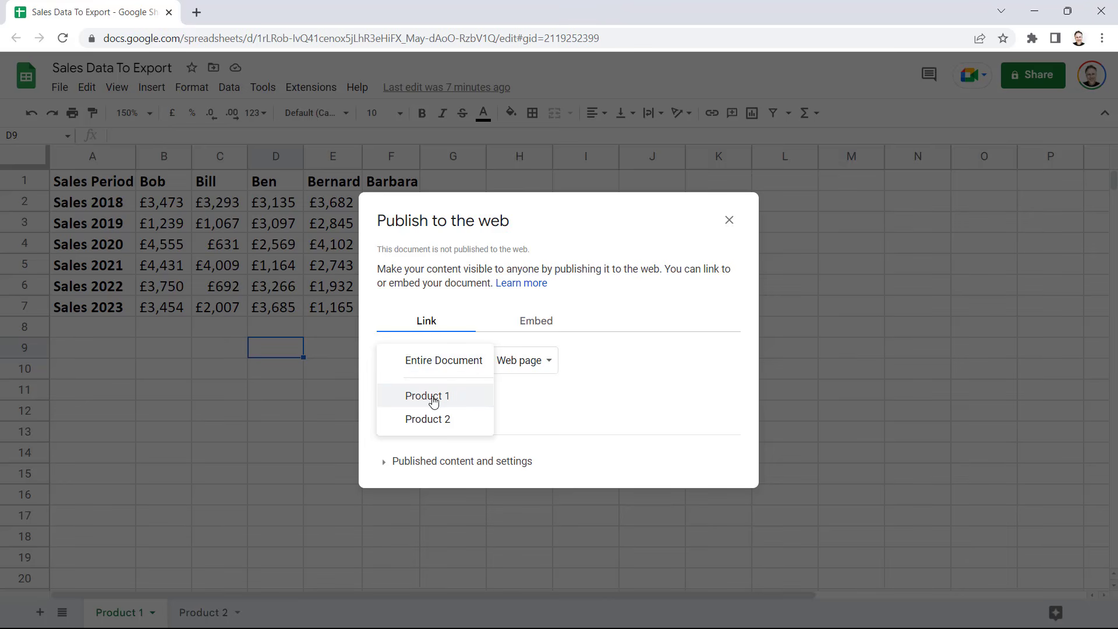
{"action": "left_click", "coordinate": [414, 362]}
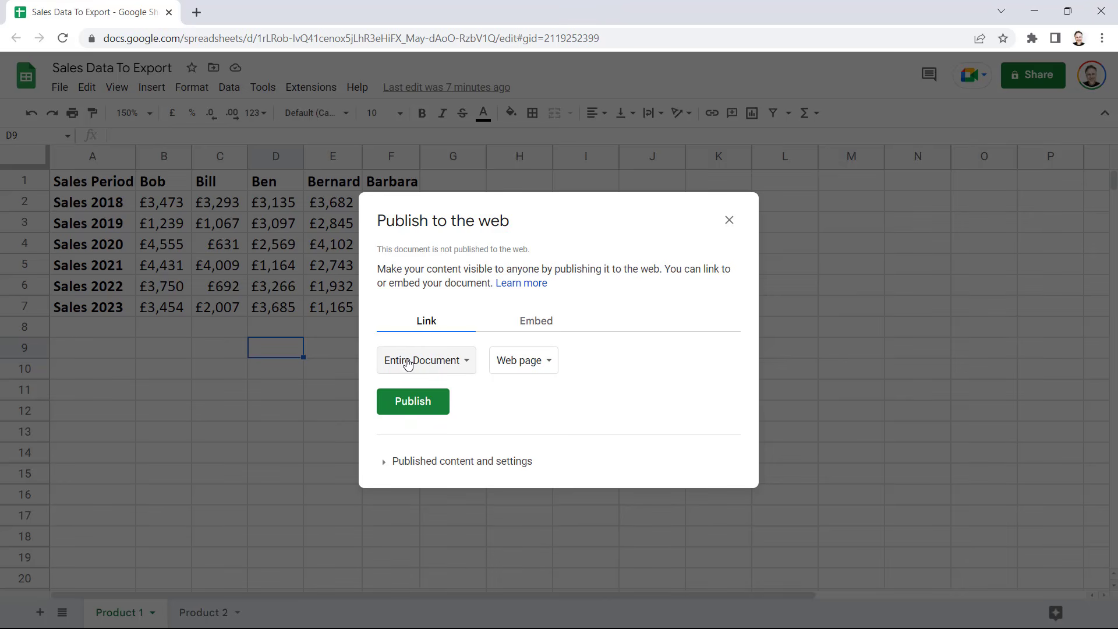
{"action": "left_click", "coordinate": [545, 362]}
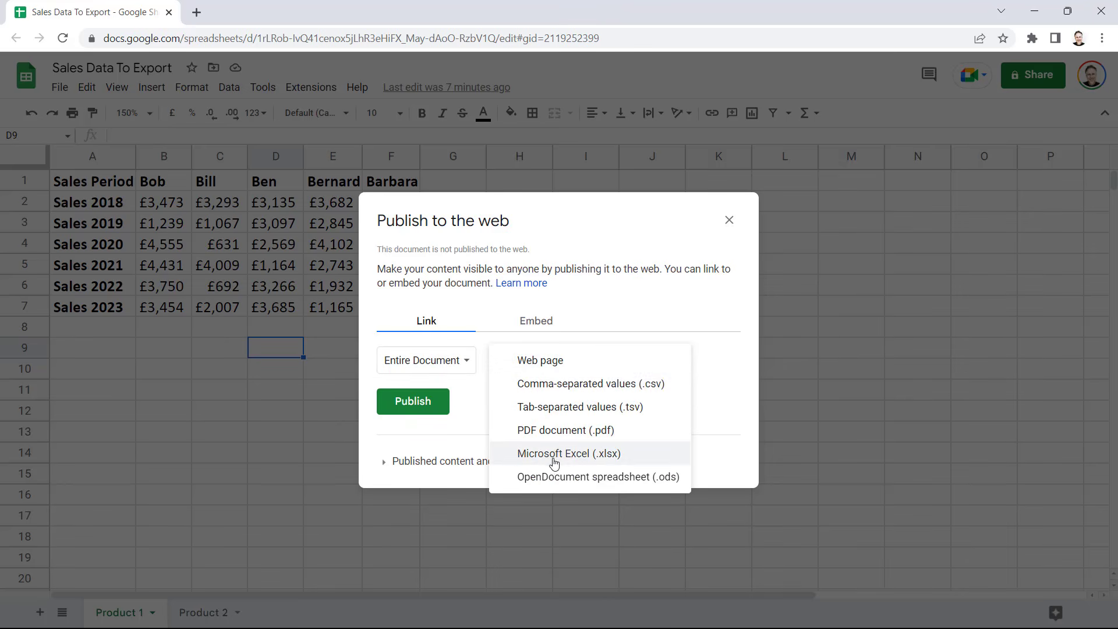
{"action": "left_click", "coordinate": [577, 455]}
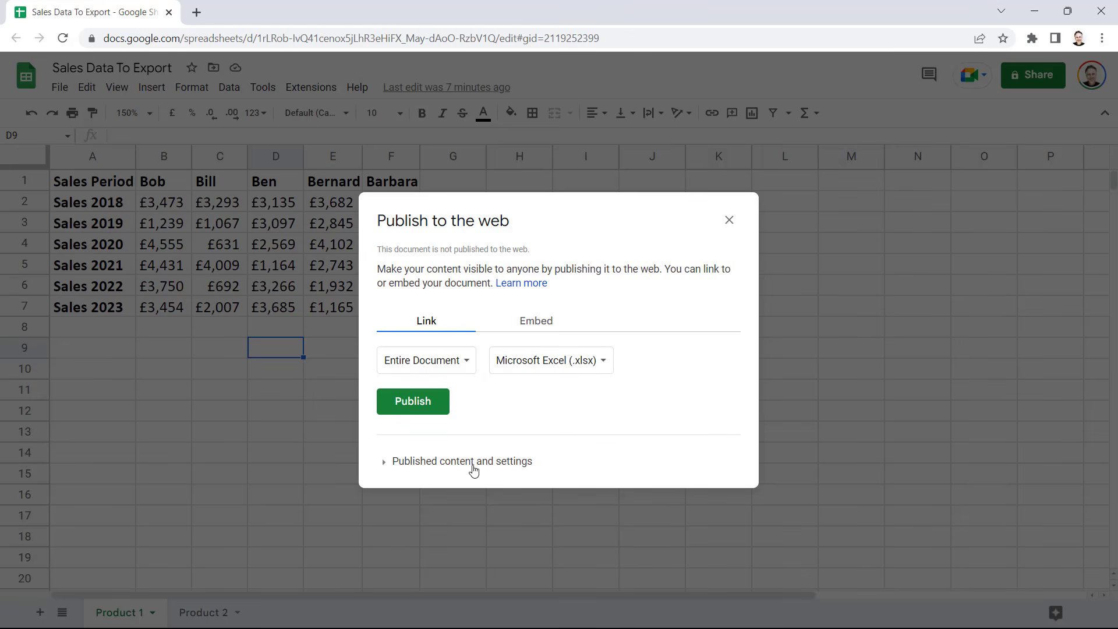
- Expand the published content settings and publish the entire document to the web
{"action": "left_click", "coordinate": [388, 464]}
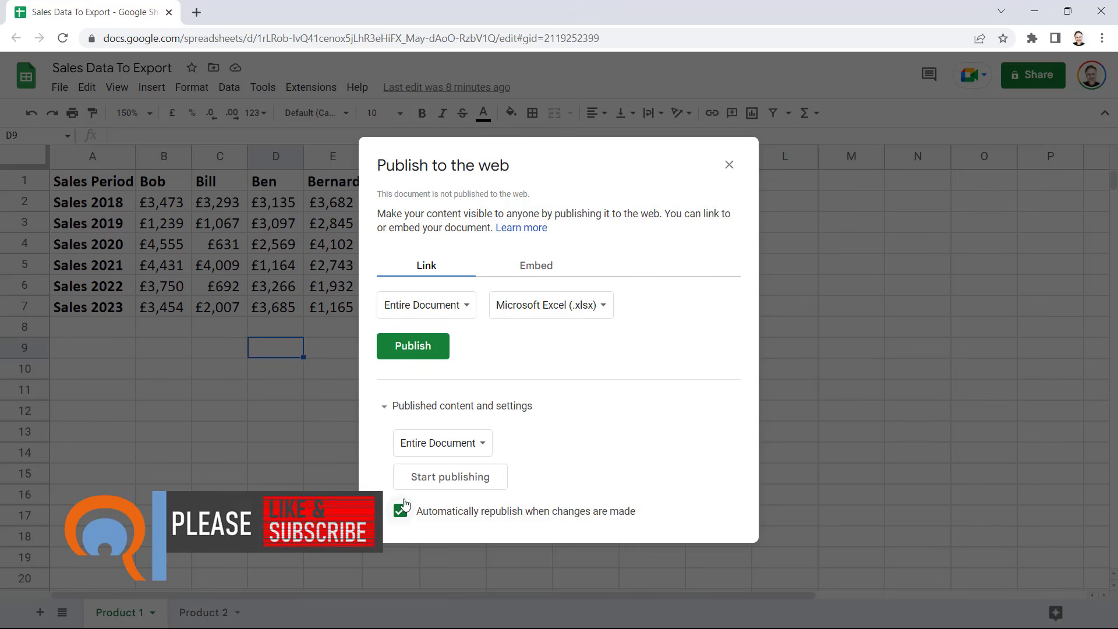
{"action": "left_click", "coordinate": [420, 350]}
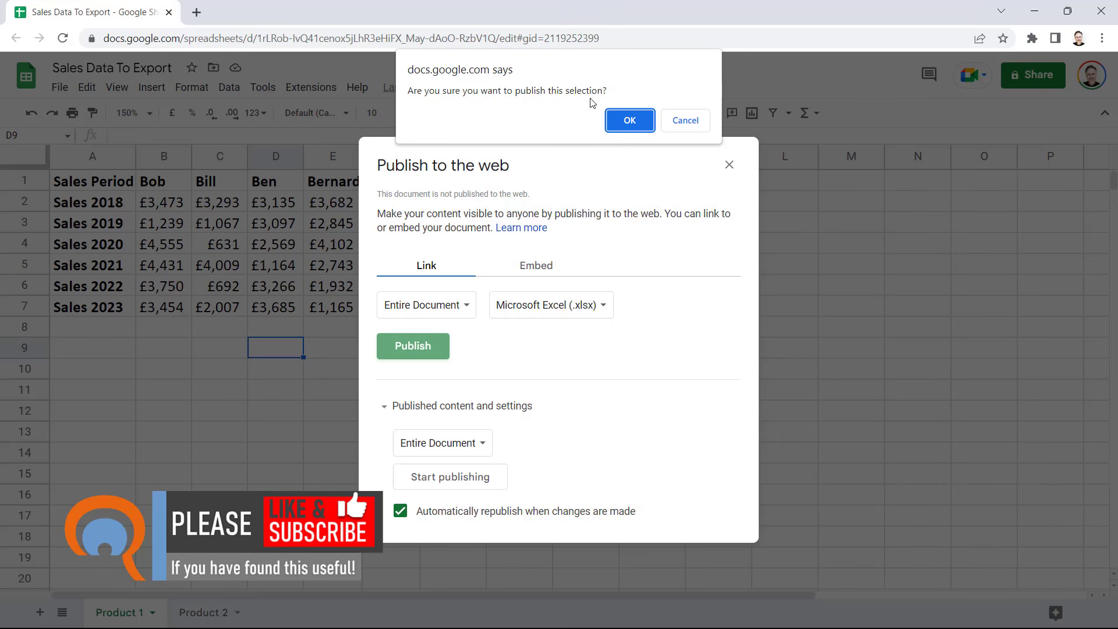
{"action": "left_click", "coordinate": [629, 122]}
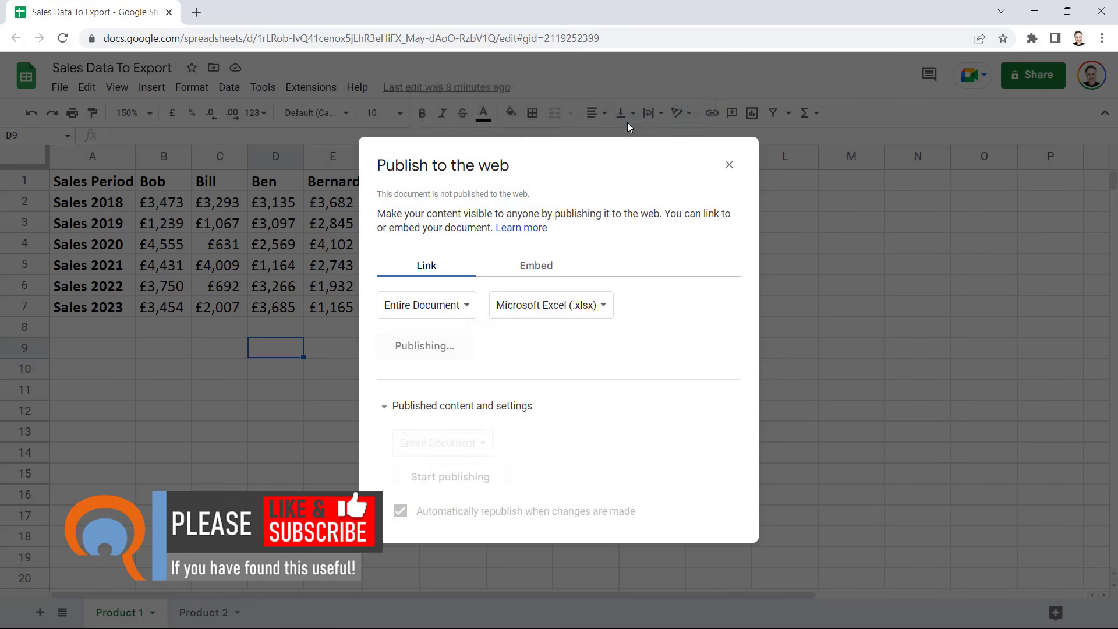
- Copy the published document's link and close the publishing dialog
{"action": "left_click", "coordinate": [495, 297]}
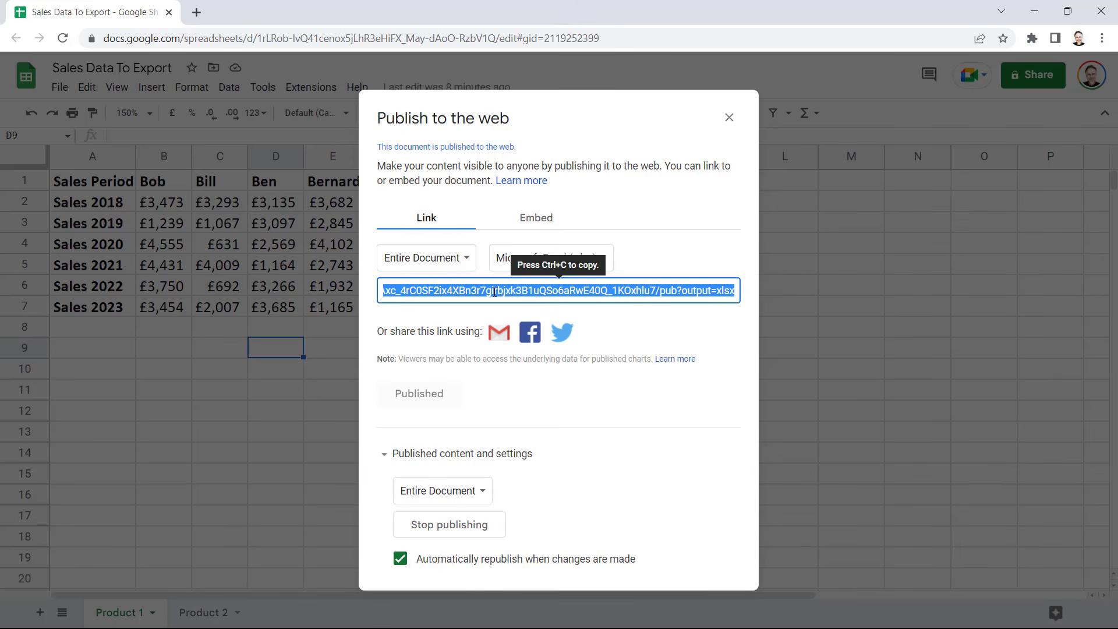
{"action": "key", "text": "ctrl+c"}
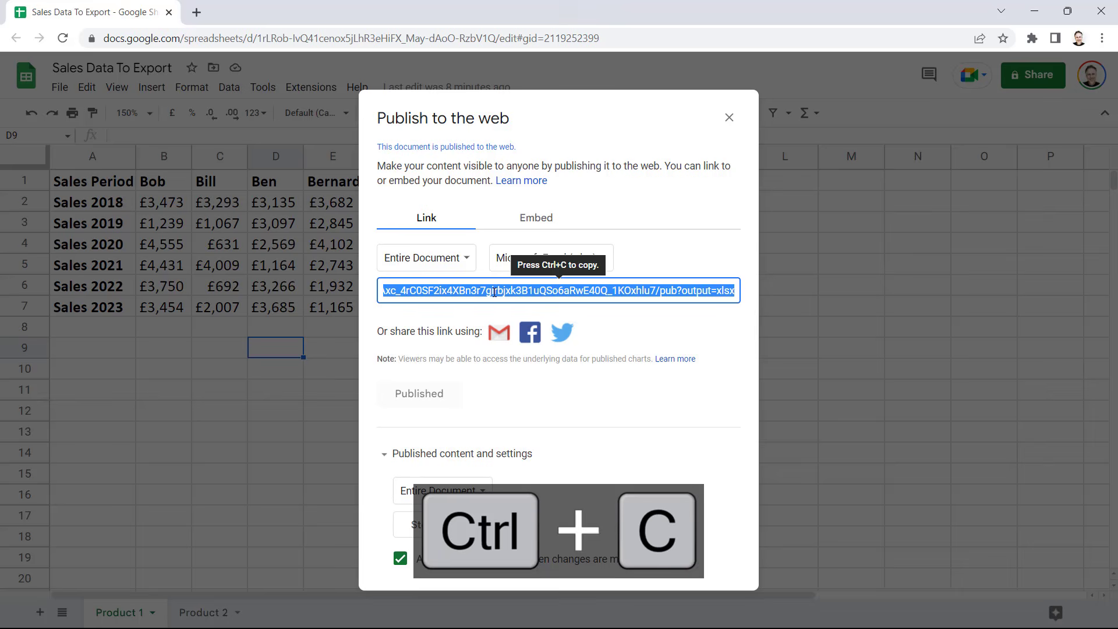
{"action": "left_click", "coordinate": [729, 118]}
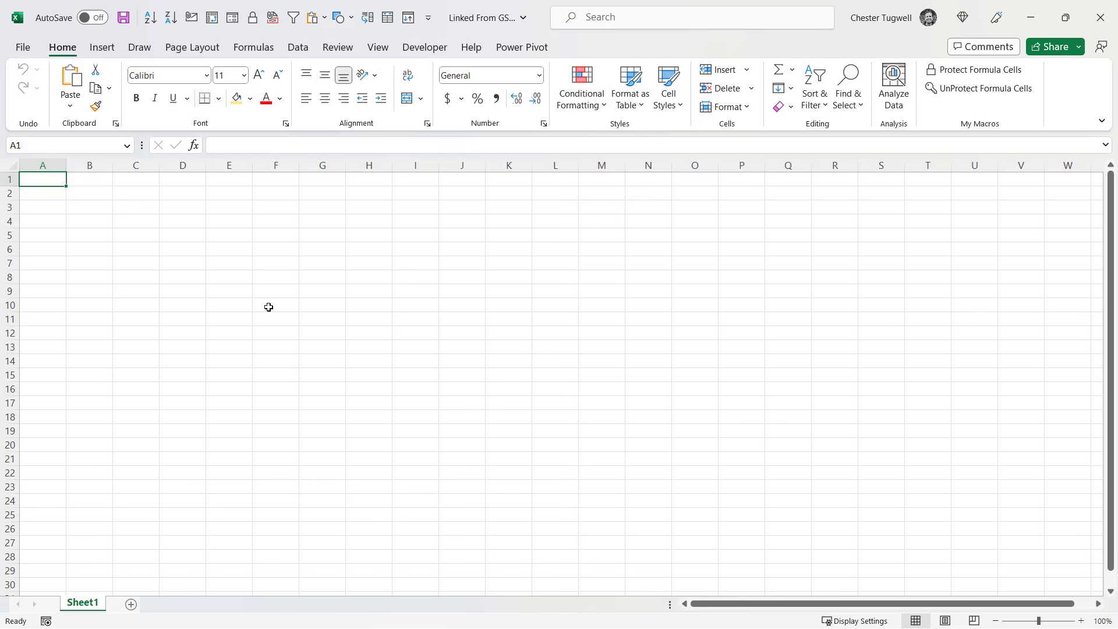
- Switch to the blank Excel workbook and connect to web data using the copied spreadsheet link as the URL
{"action": "left_click", "coordinate": [297, 52]}
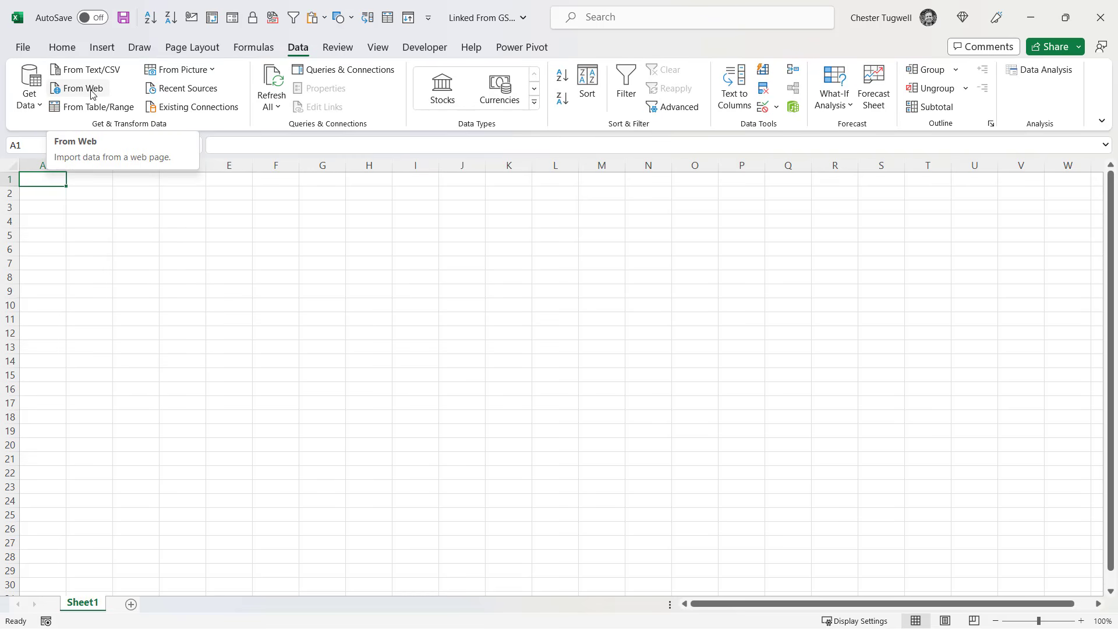
{"action": "left_click", "coordinate": [39, 104]}
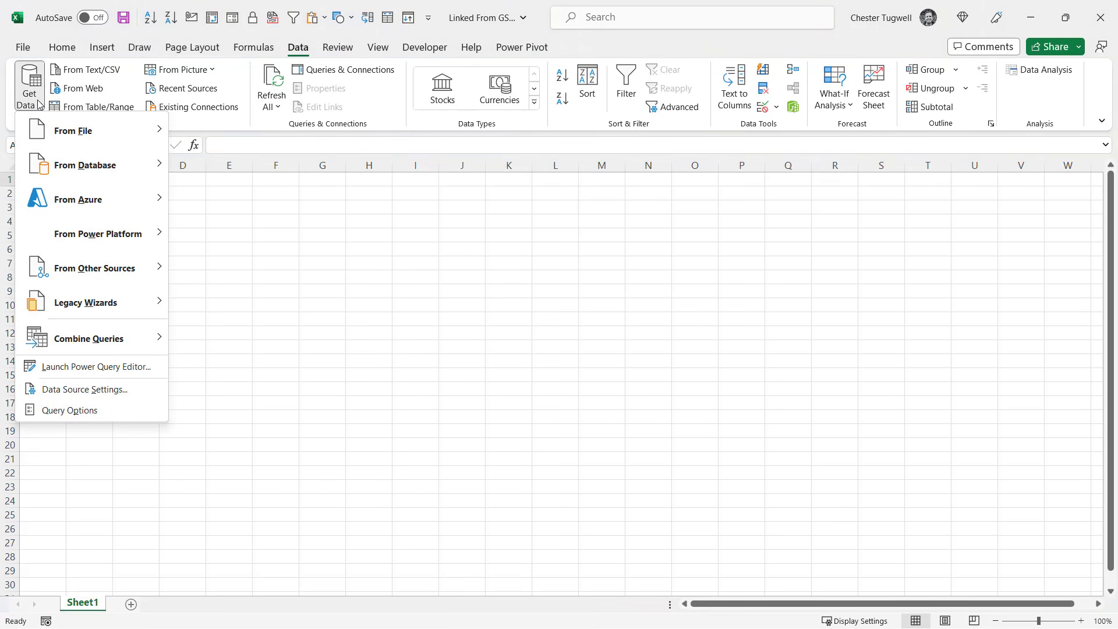
{"action": "mouse_move", "coordinate": [91, 270]}
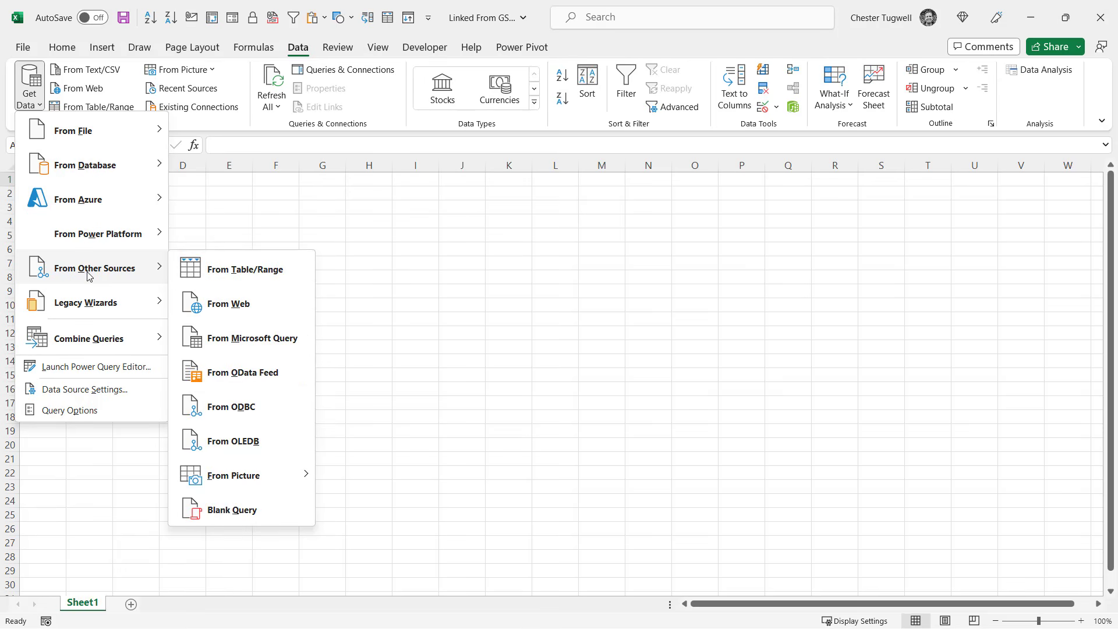
{"action": "left_click", "coordinate": [241, 315]}
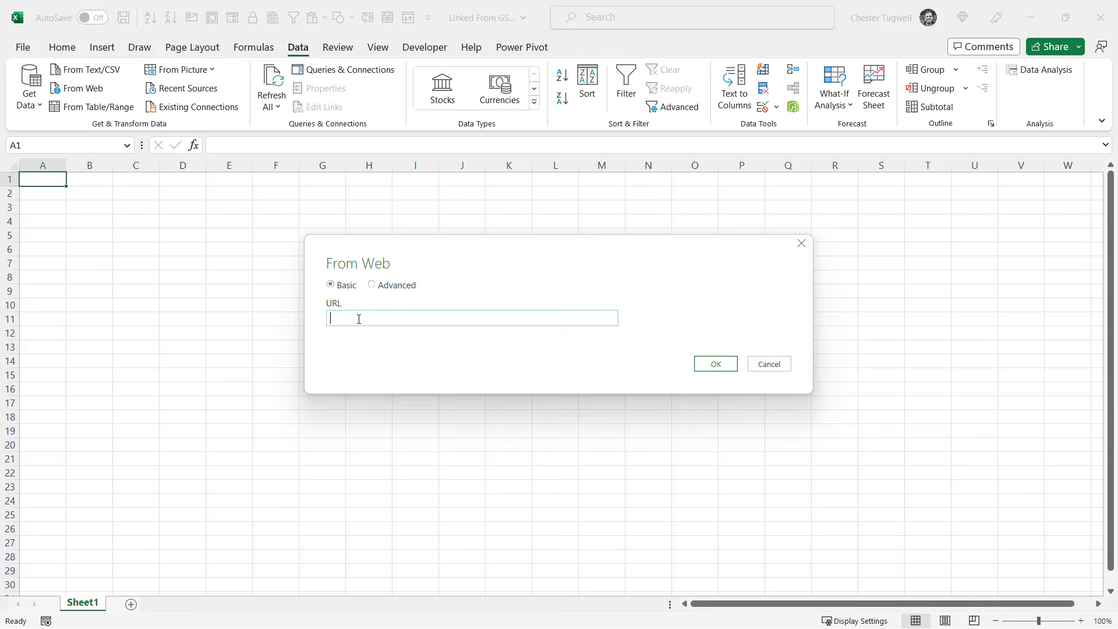
{"action": "key", "text": "ctrl+v"}
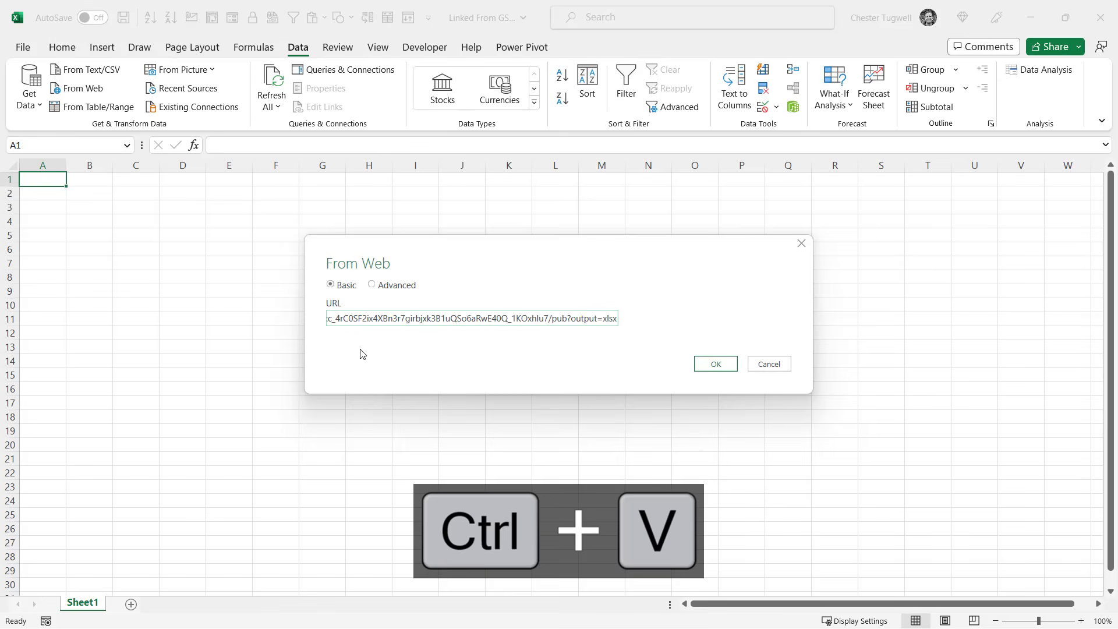
{"action": "left_click", "coordinate": [713, 364]}
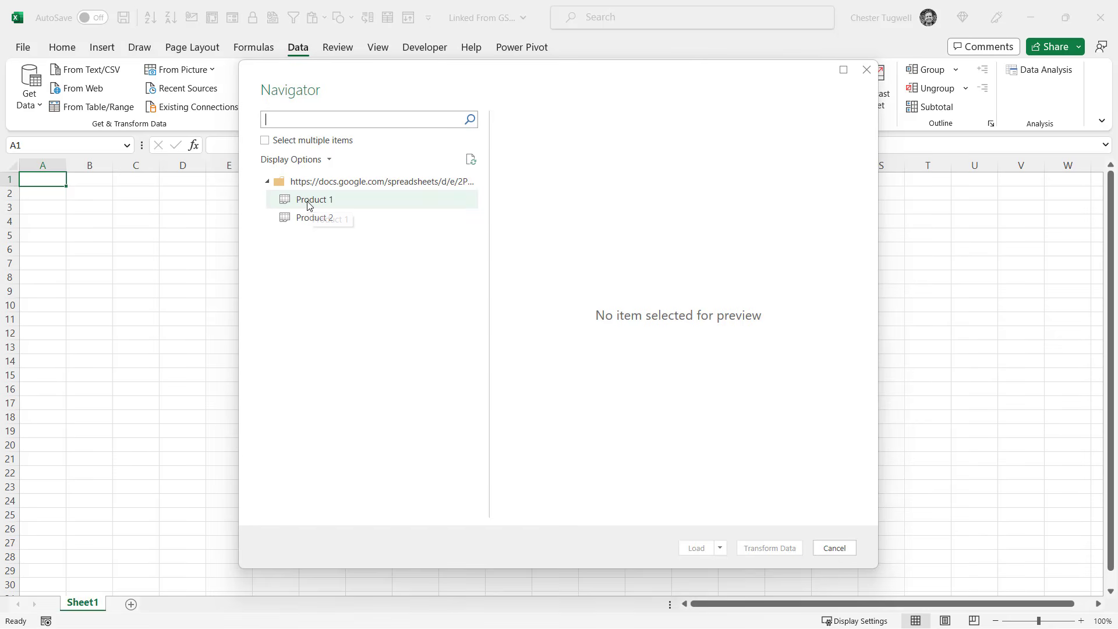
- Select both the Product 1 and Product 2 sheets for import and open them for transformation in Power Query
{"action": "left_click", "coordinate": [310, 204]}
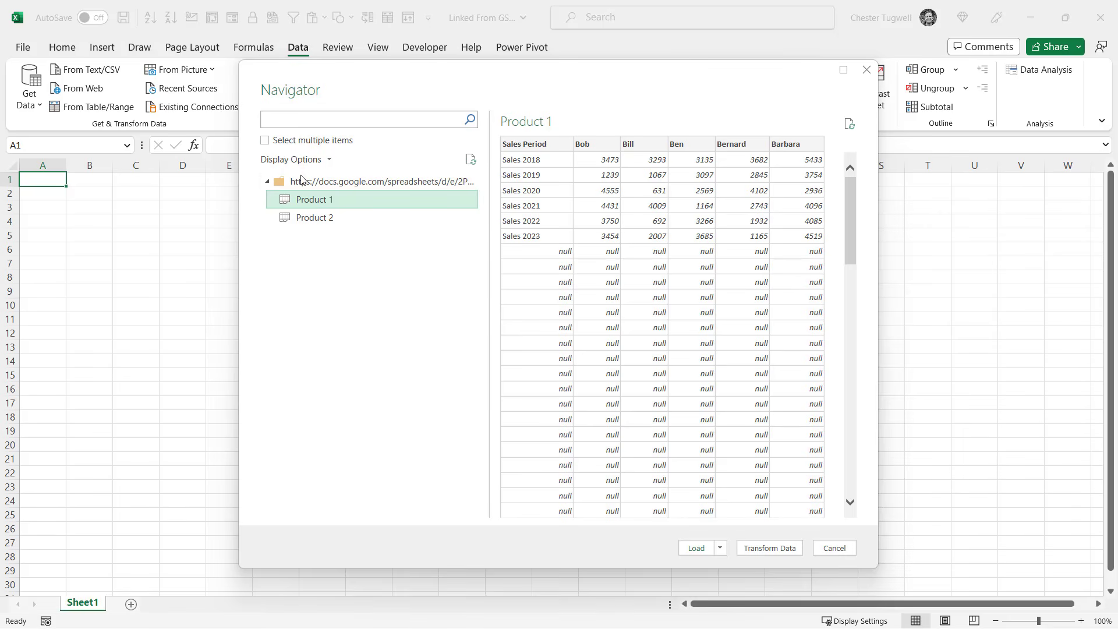
{"action": "left_click", "coordinate": [265, 143]}
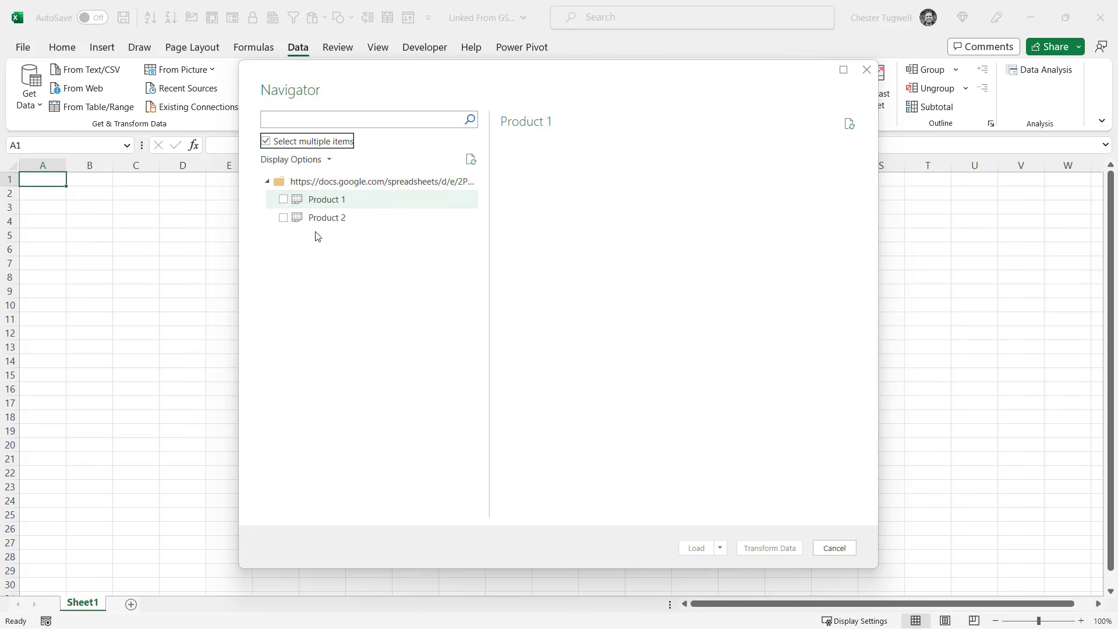
{"action": "left_click", "coordinate": [284, 199]}
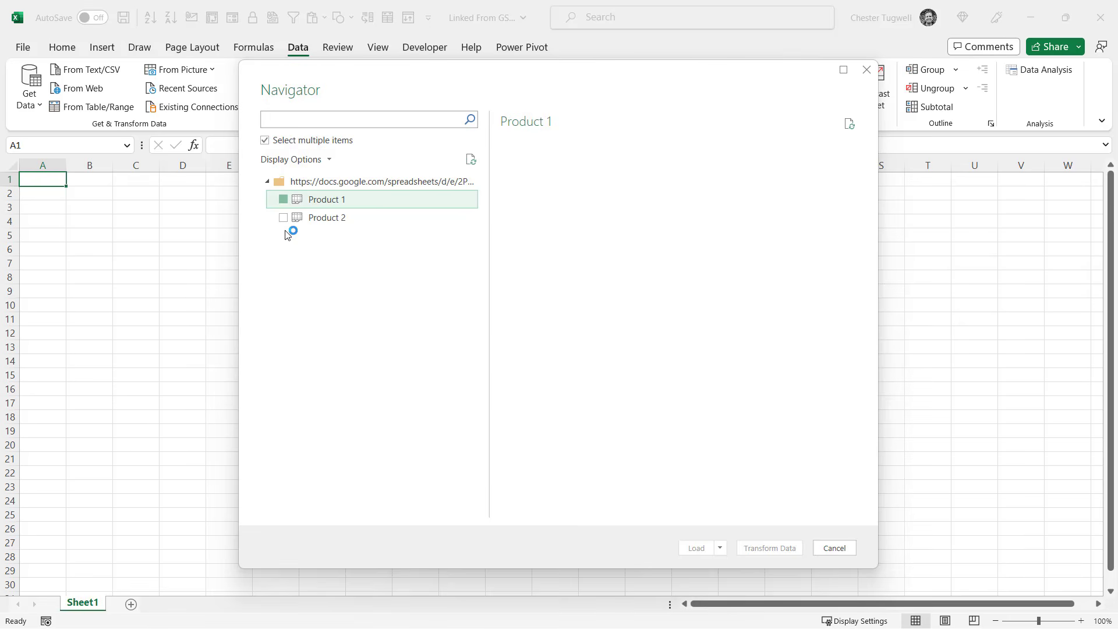
{"action": "left_click", "coordinate": [284, 218]}
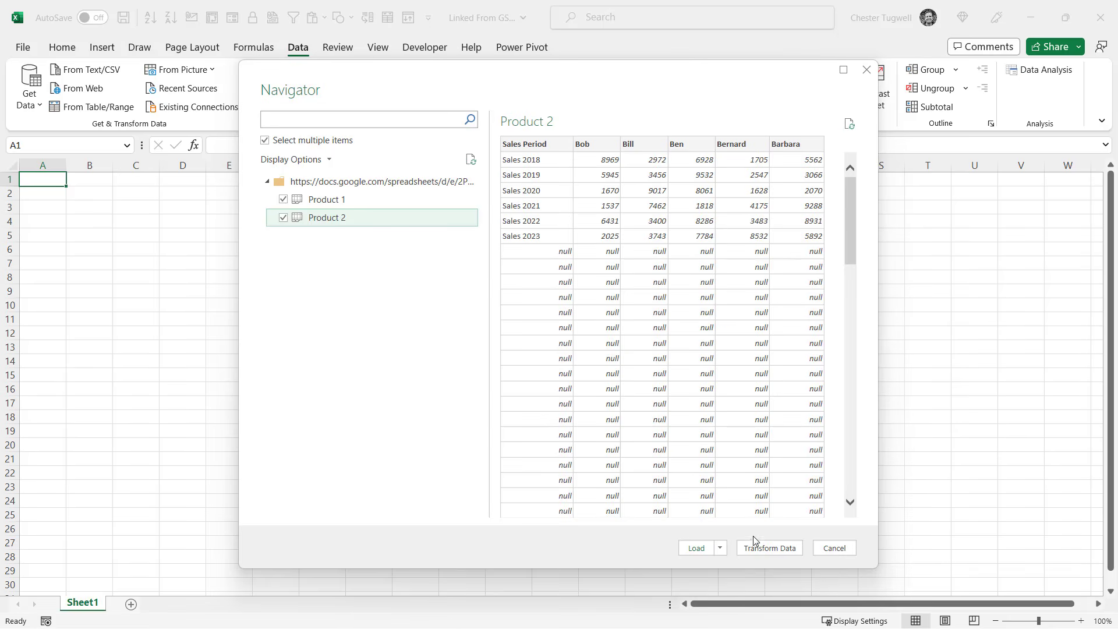
{"action": "left_click", "coordinate": [770, 549]}
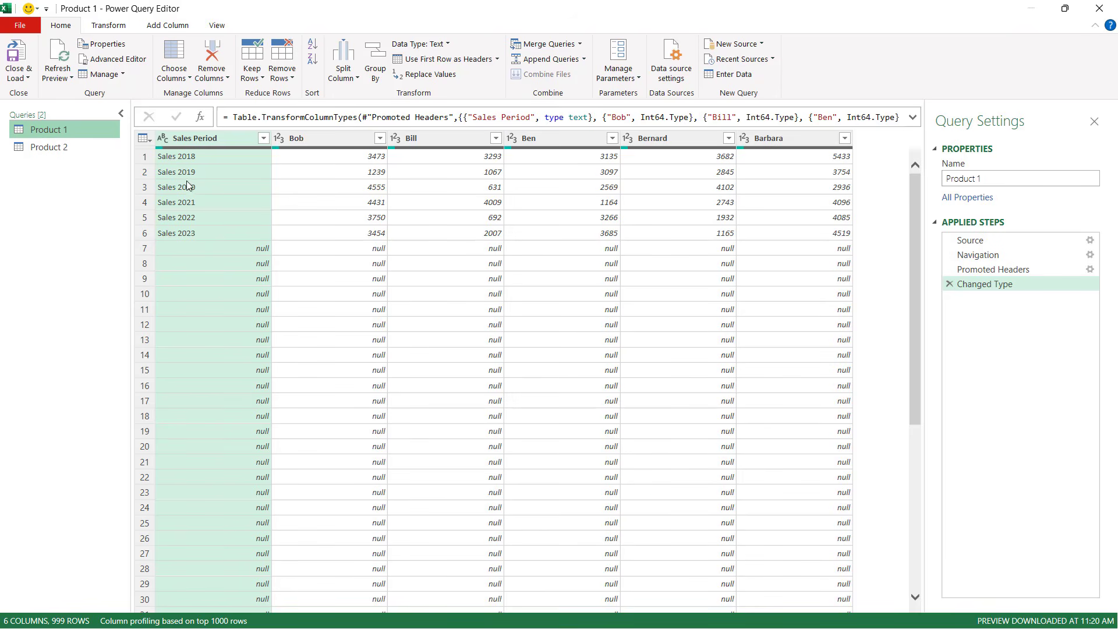
- Filter out the null rows from the Sales Period column of the Product 1 query
{"action": "left_click", "coordinate": [264, 138]}
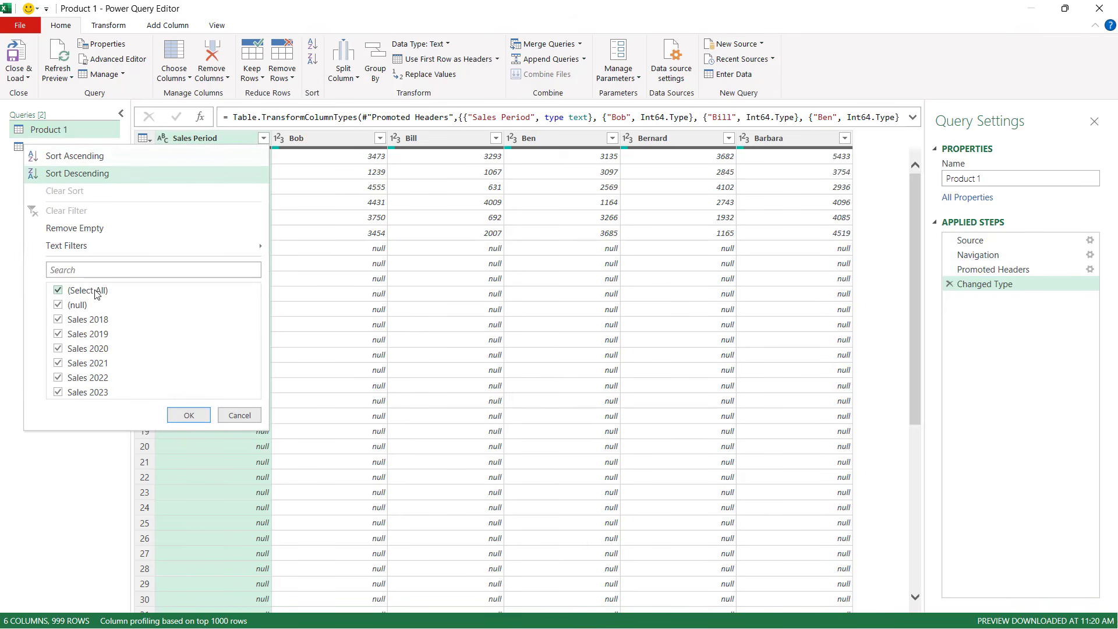
{"action": "left_click", "coordinate": [58, 306]}
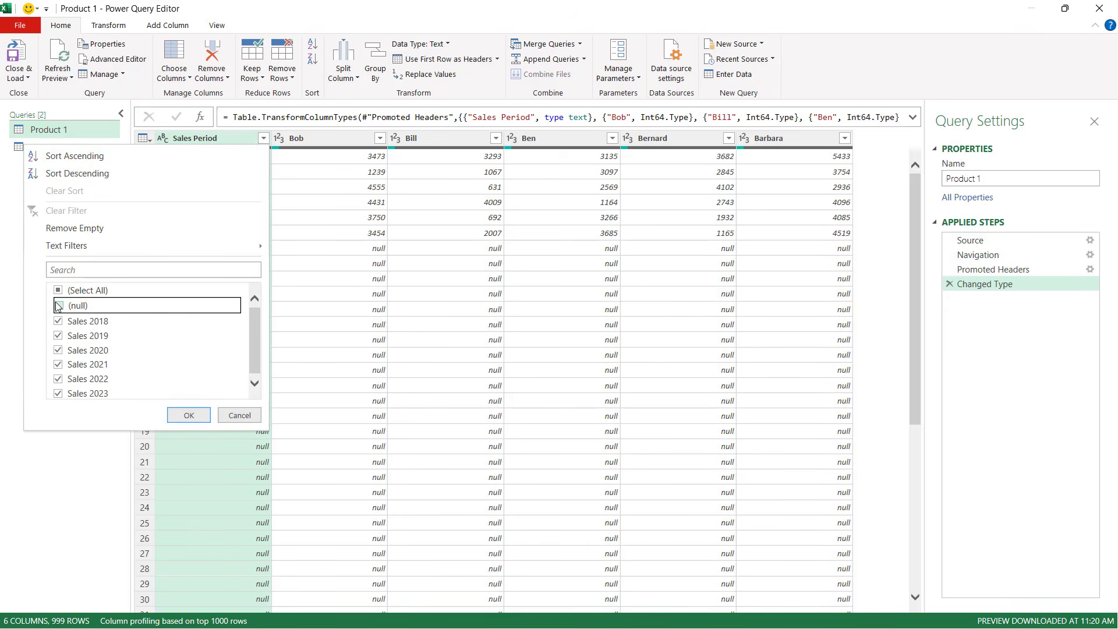
{"action": "left_click", "coordinate": [187, 416]}
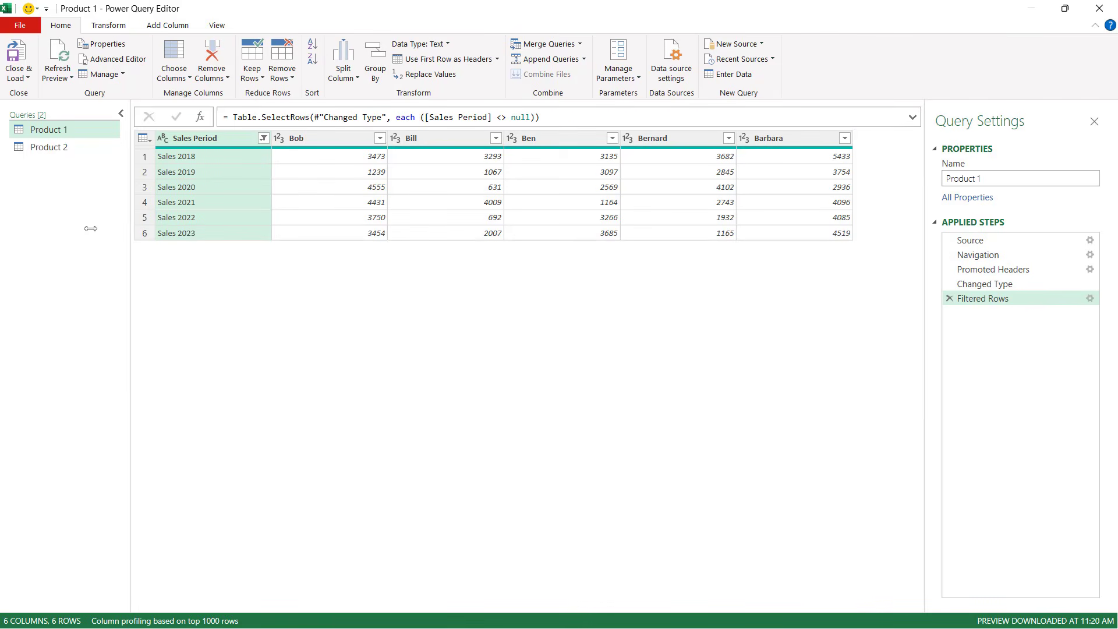
- Filter out the null rows from the Sales Period column of the Product 2 query
{"action": "left_click", "coordinate": [50, 149]}
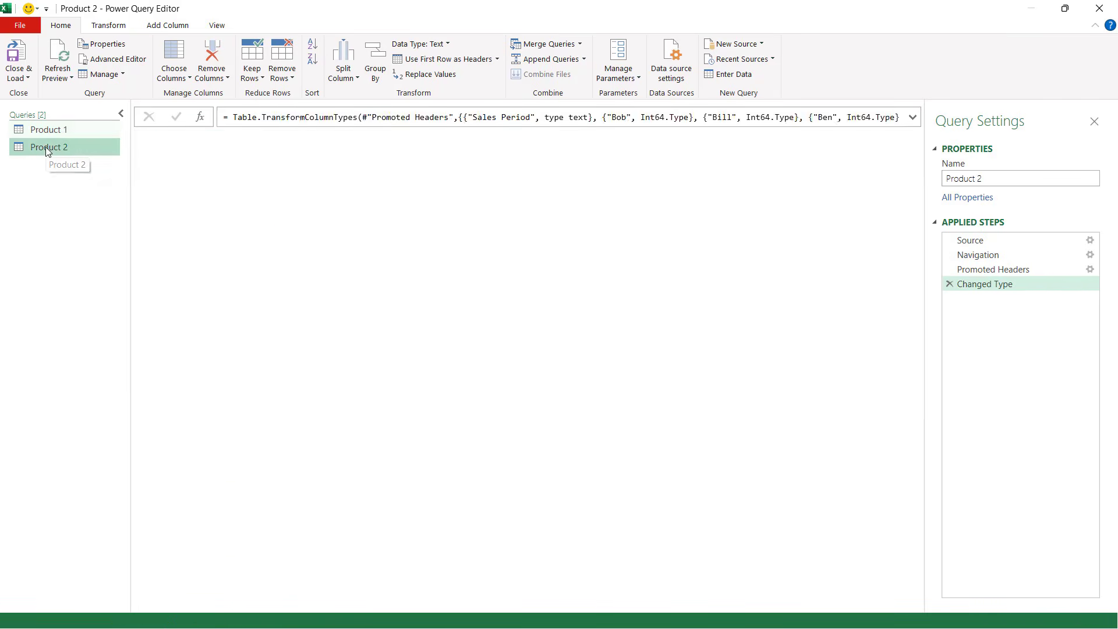
{"action": "left_click", "coordinate": [263, 138]}
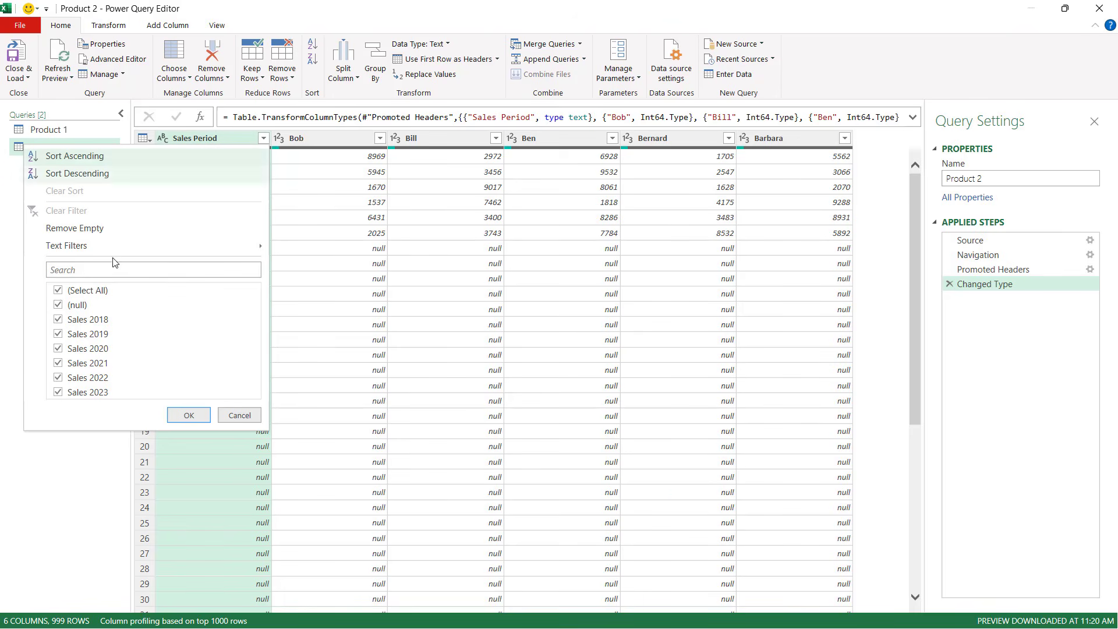
{"action": "left_click", "coordinate": [77, 305]}
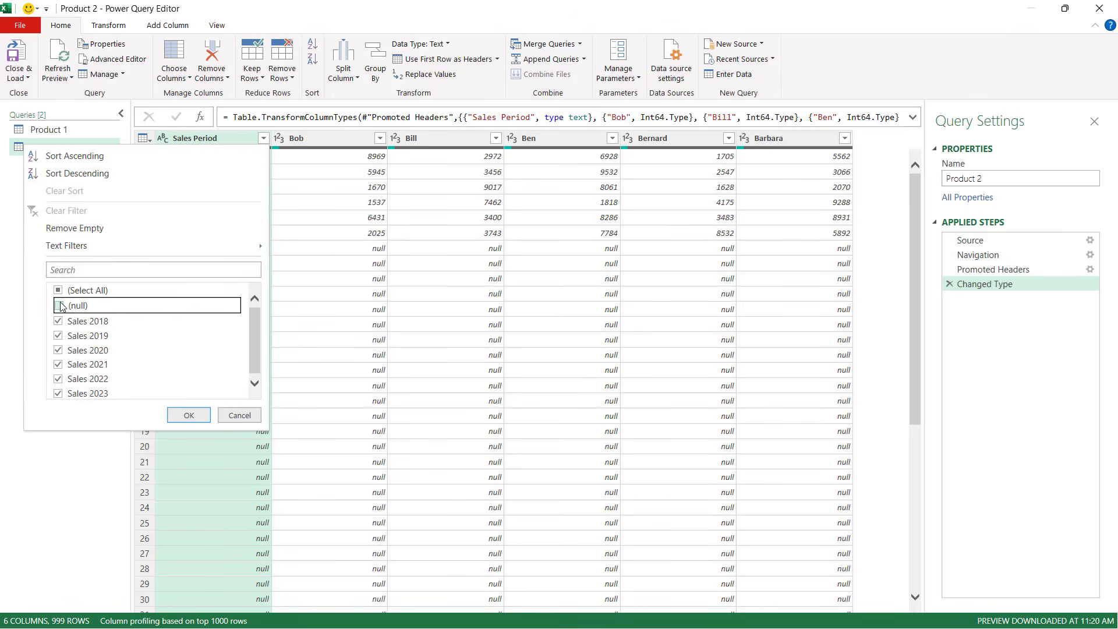
{"action": "left_click", "coordinate": [189, 416]}
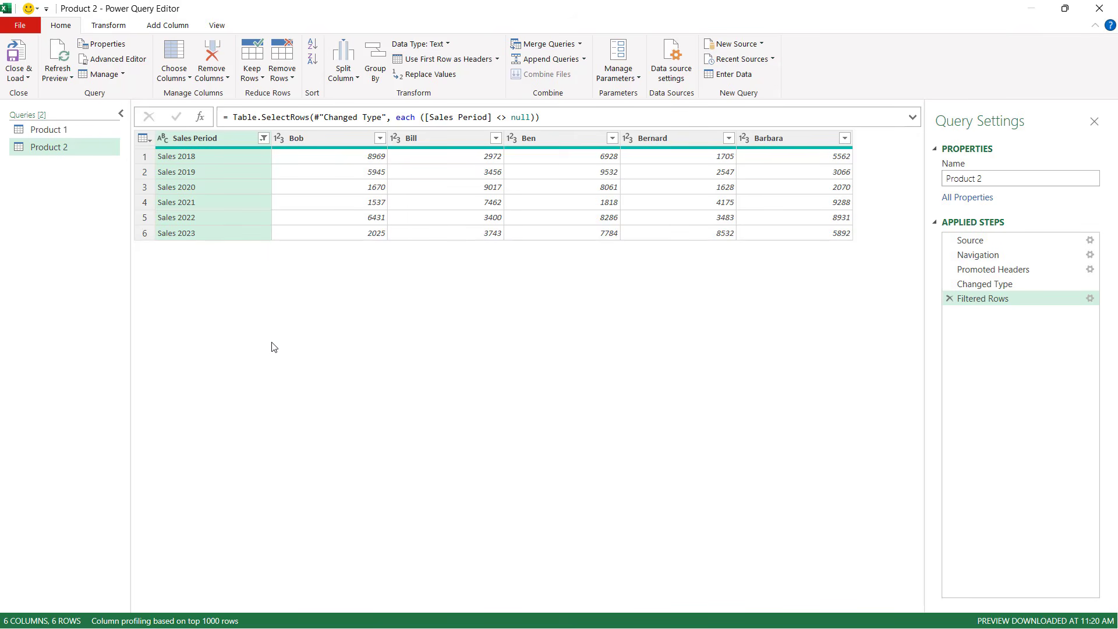
- Close the query editor, loading both queries into the workbook, and show the Product 1 sheet
{"action": "left_click", "coordinate": [18, 53]}
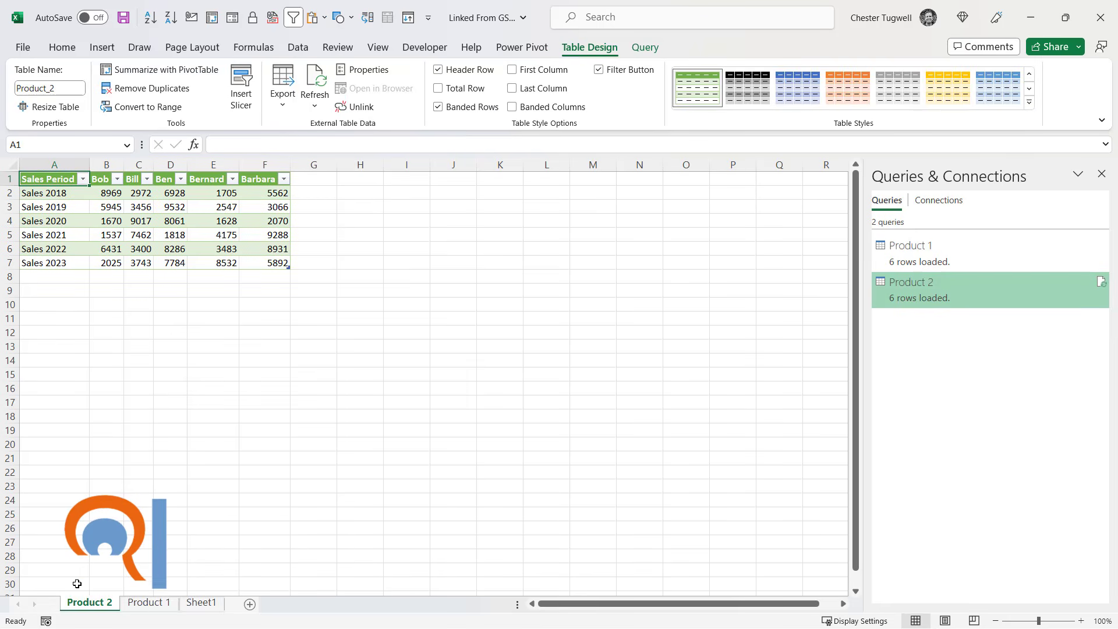
{"action": "left_click", "coordinate": [164, 604]}
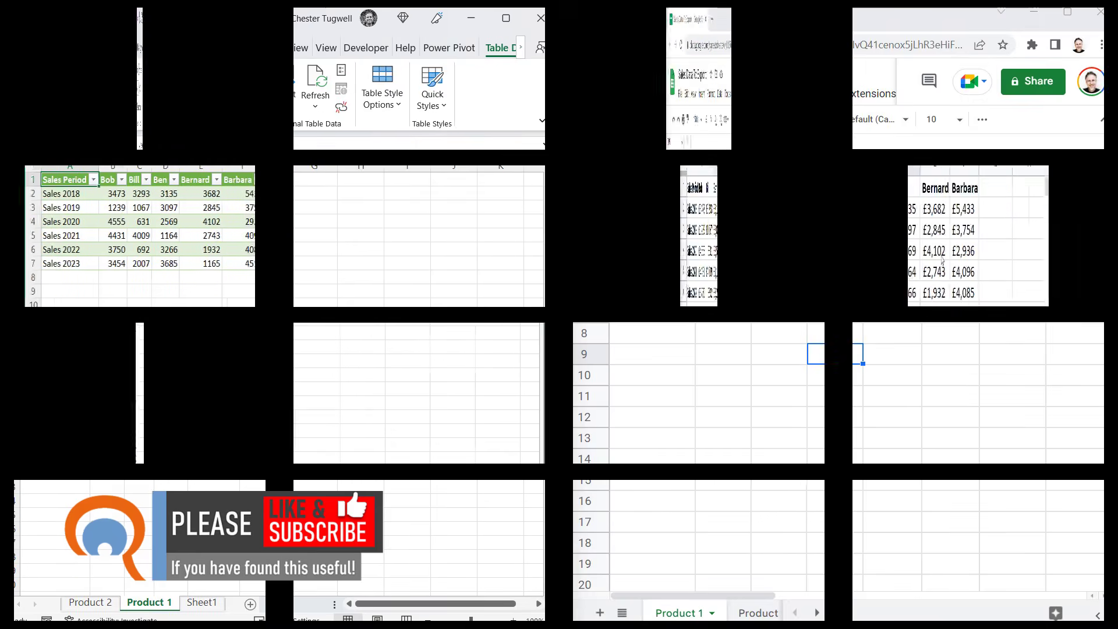
- Switch to the source Google Sheets document and set the Sales 2018 value in cell F2 of Product 1 to 6000
{"action": "left_click", "coordinate": [951, 214]}
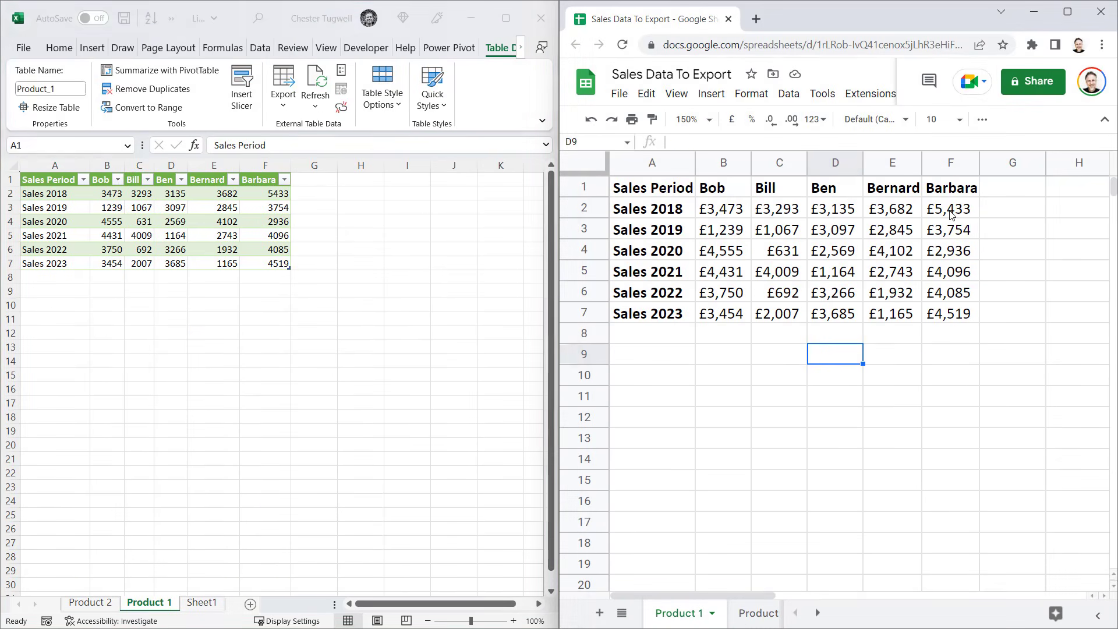
{"action": "type", "text": "6,0"}
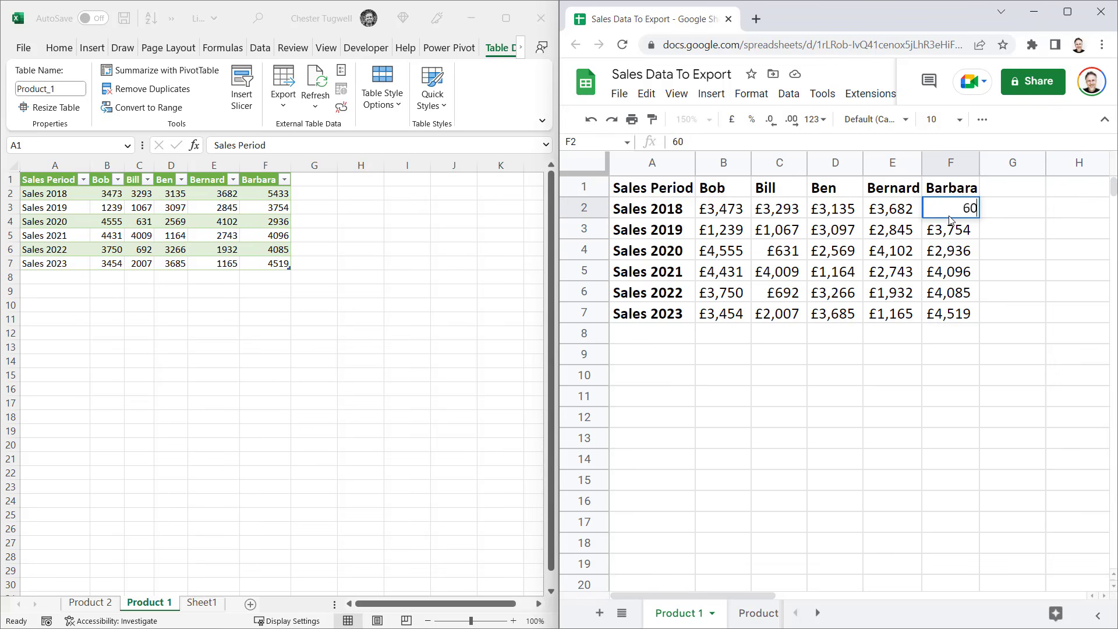
{"action": "type", "text": "00"}
{"action": "key", "text": "Return"}
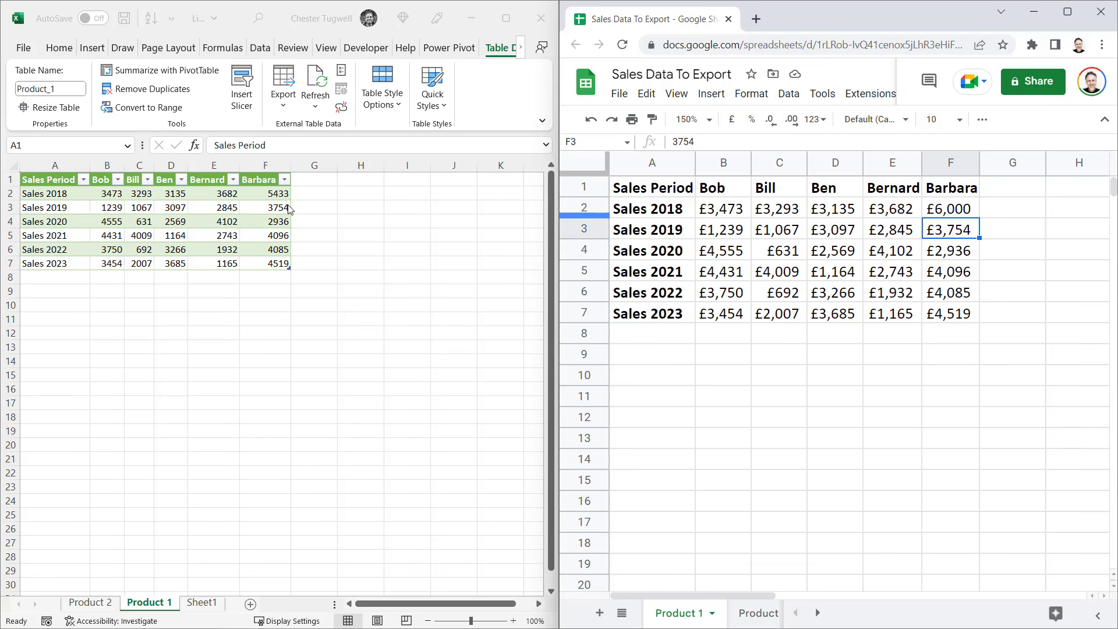
- Switch to the Excel workbook and refresh the linked Product 1 table to pull in the edited Sales 2018 value
{"action": "left_click", "coordinate": [200, 216]}
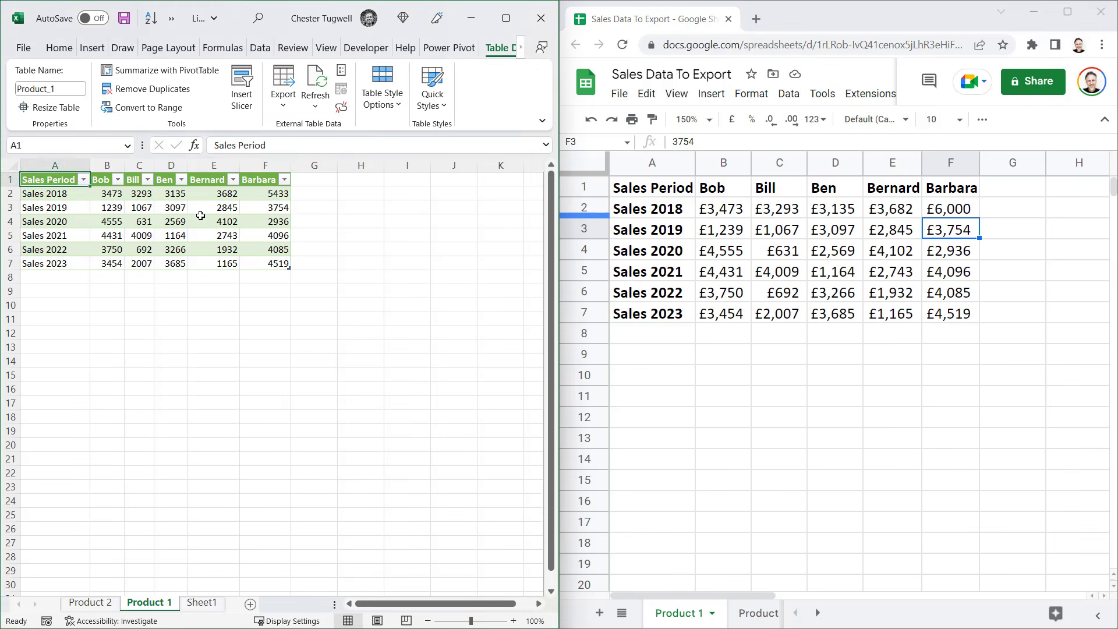
{"action": "right_click", "coordinate": [200, 216]}
{"action": "left_click", "coordinate": [246, 316]}
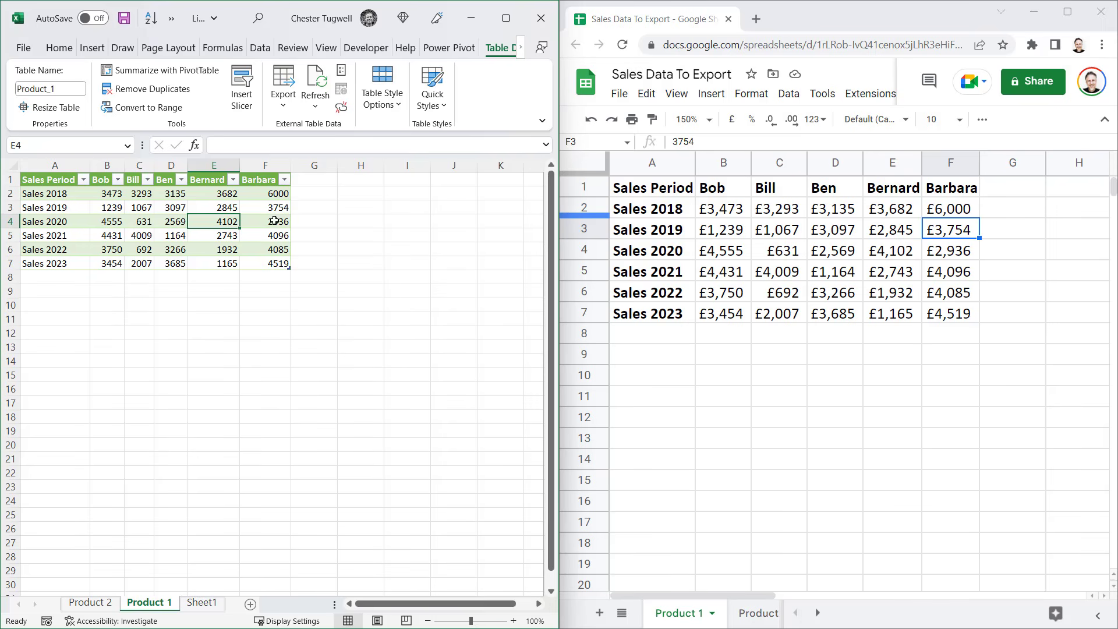
- In the Google Sheets source, add a salesperson column in G with the first name as header and sales 543, 2345, 232, 564, 234 and 2465
{"action": "left_click", "coordinate": [1017, 191]}
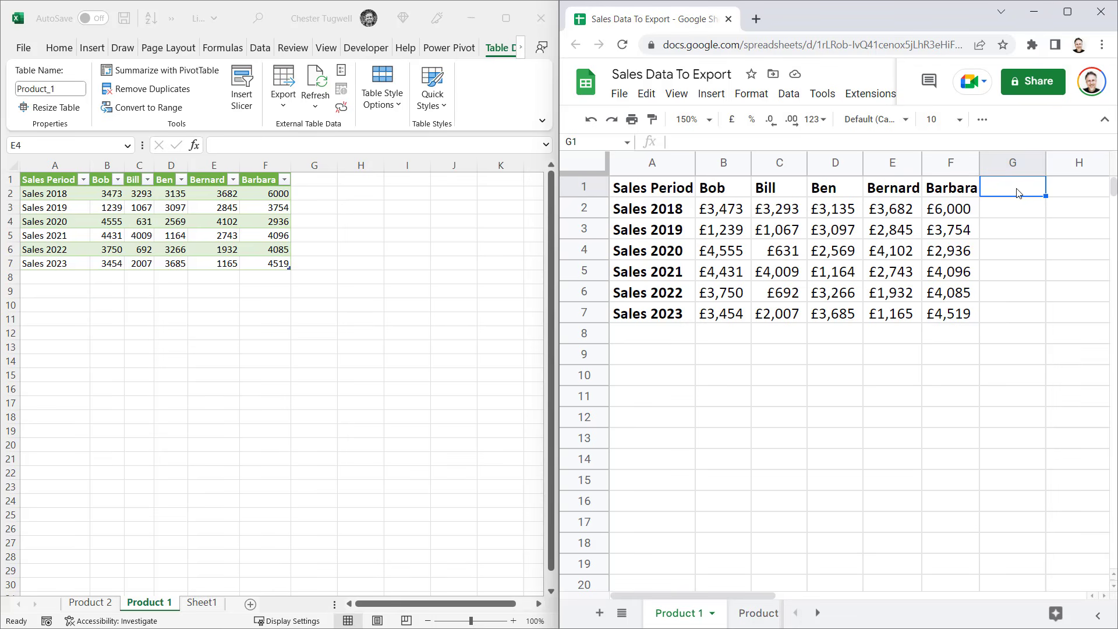
{"action": "type", "text": "Boris"}
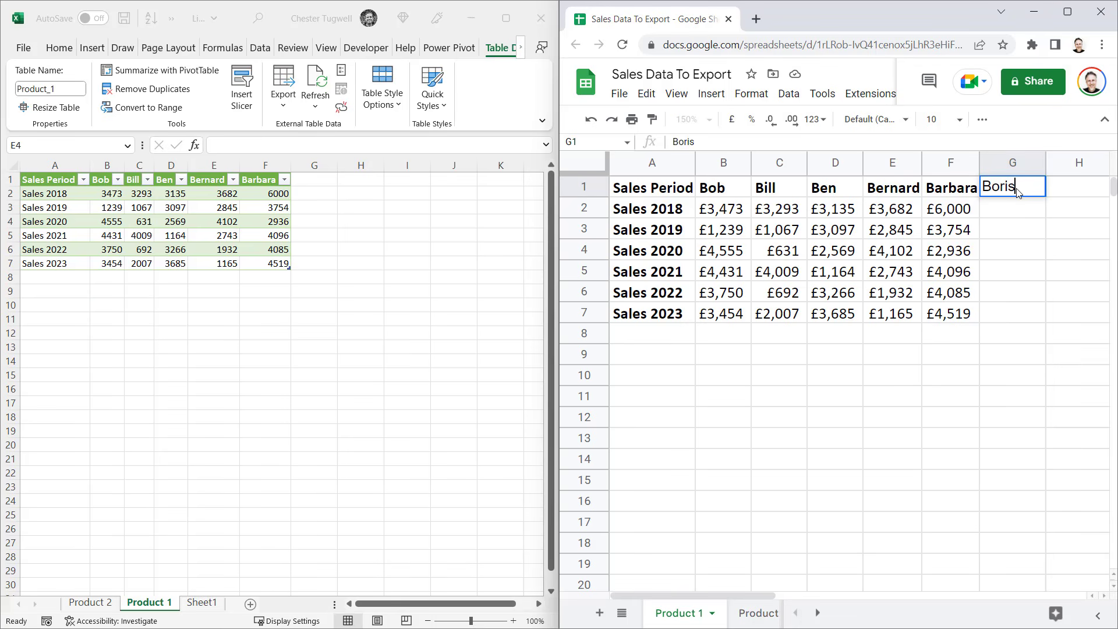
{"action": "left_click", "coordinate": [1017, 217]}
{"action": "type", "text": "543"}
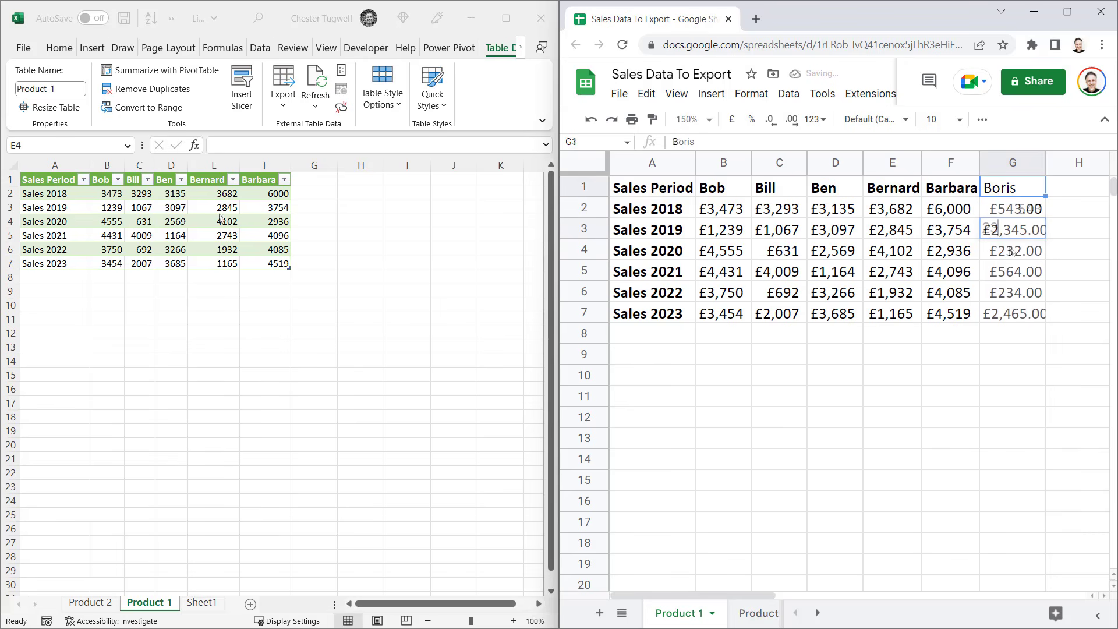
- Return to Excel, refresh the Product 1 table to bring in the added salesperson column, and maximize the workbook window
{"action": "left_click", "coordinate": [242, 212]}
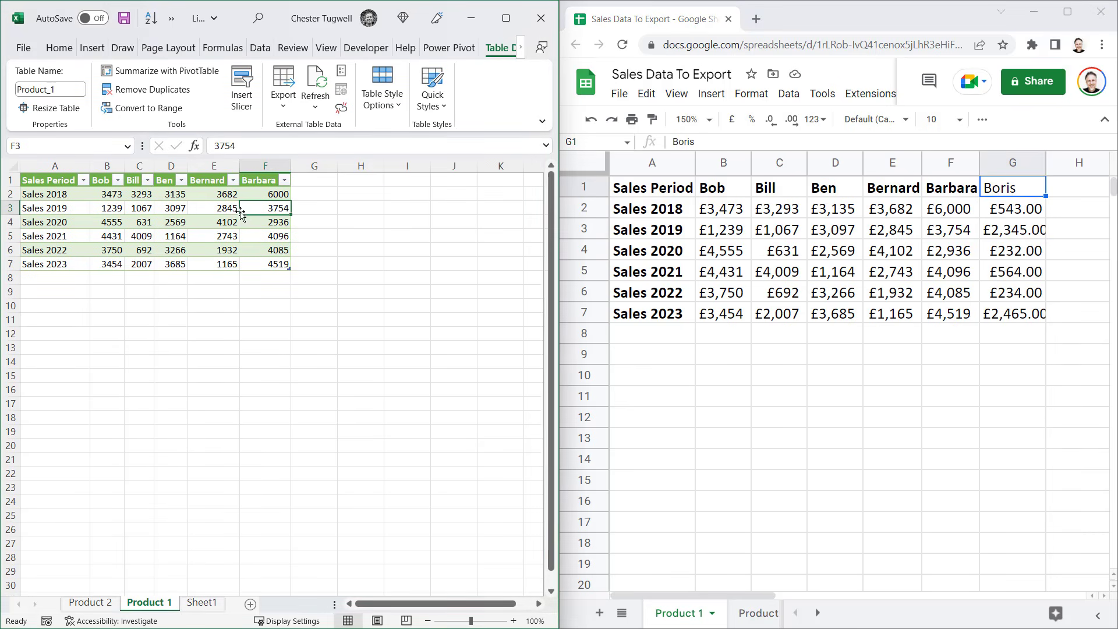
{"action": "right_click", "coordinate": [228, 210]}
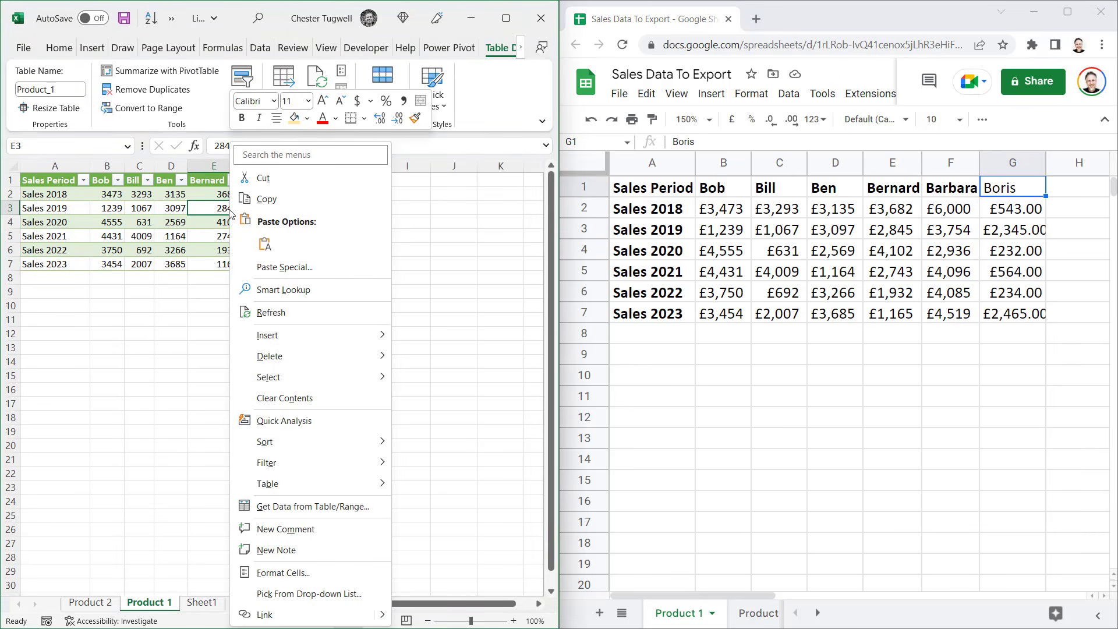
{"action": "left_click", "coordinate": [270, 316]}
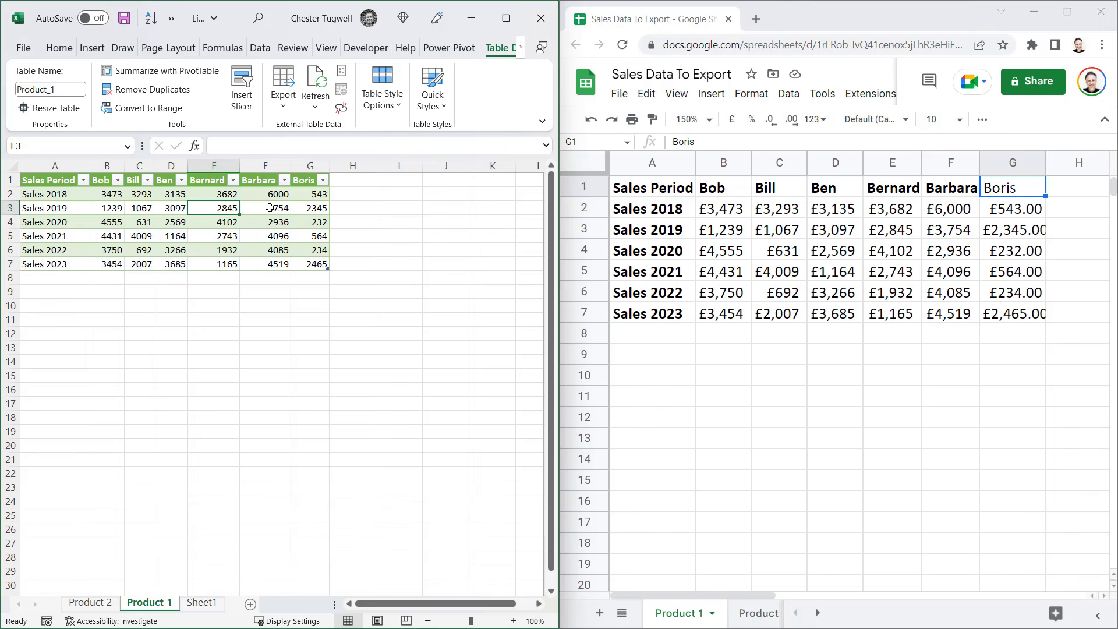
{"action": "left_click", "coordinate": [510, 19]}
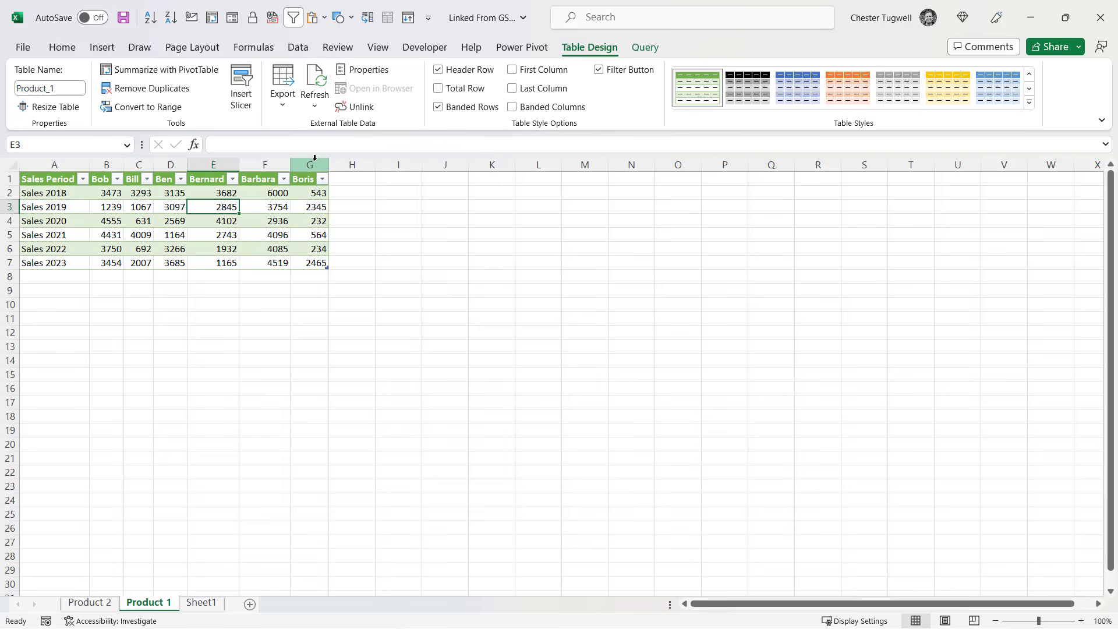
- Set the Product 1 query's properties to refresh every 5 minutes and to refresh data when opening the file
{"action": "left_click", "coordinate": [229, 221]}
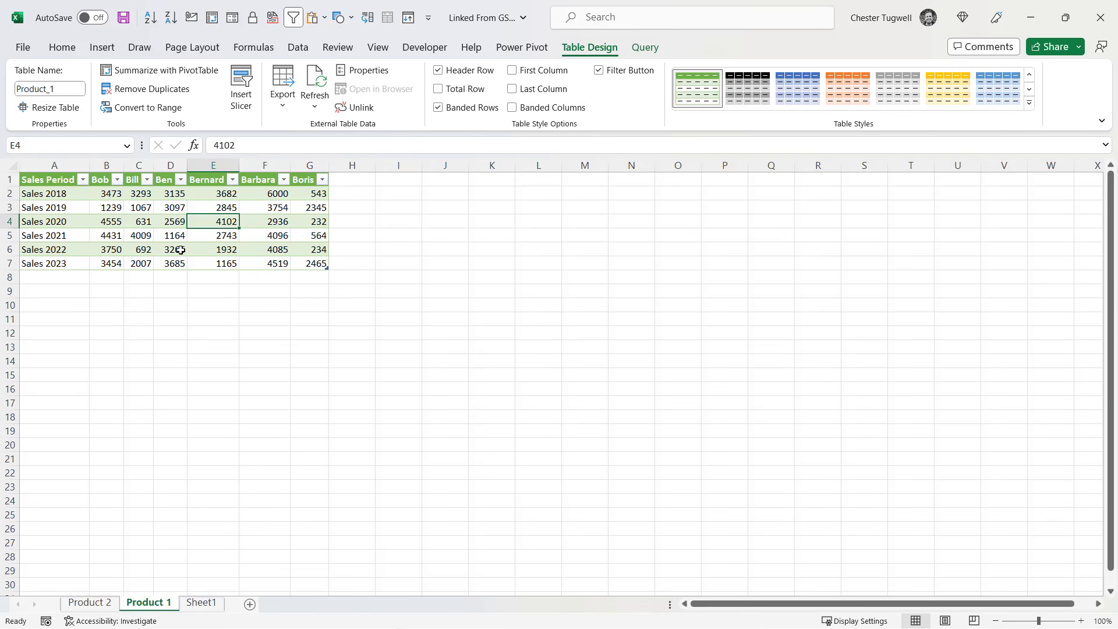
{"action": "left_click", "coordinate": [645, 47]}
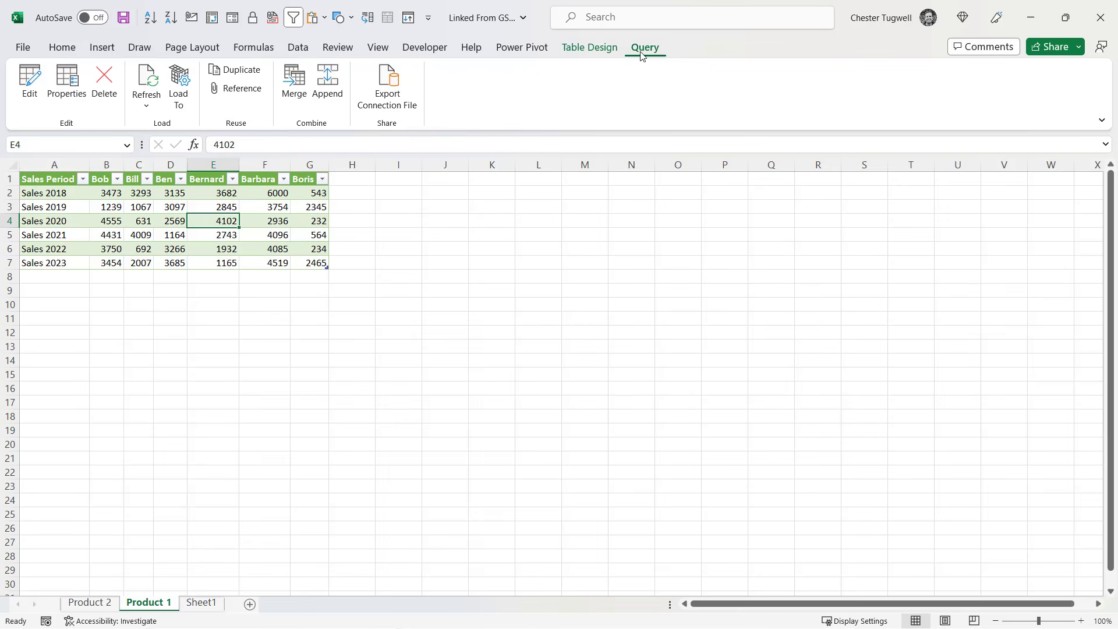
{"action": "left_click", "coordinate": [72, 85]}
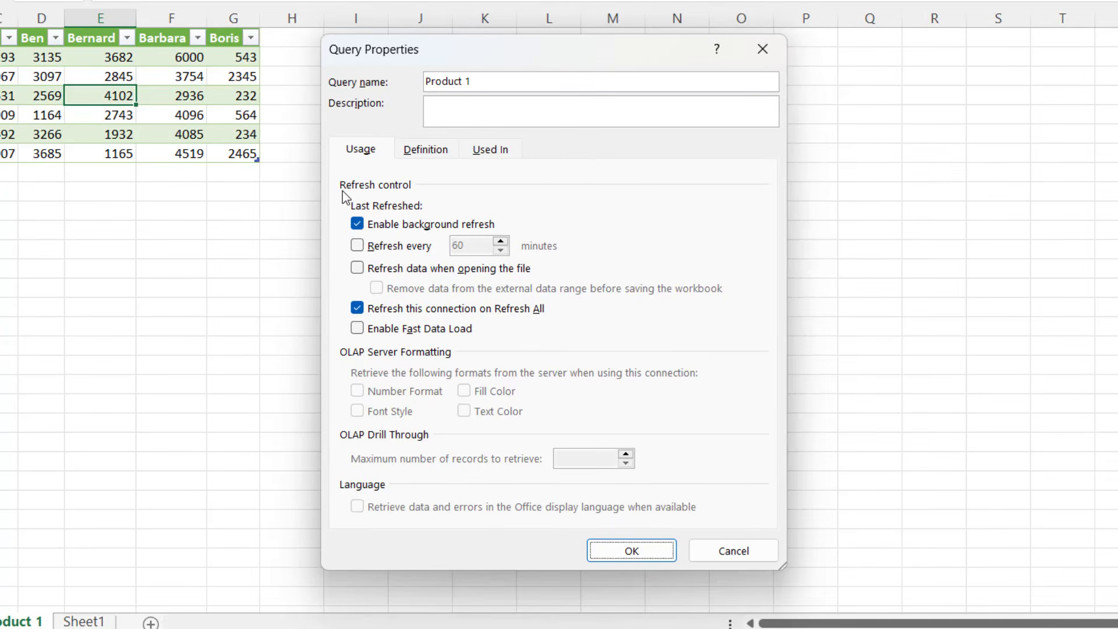
{"action": "left_click", "coordinate": [357, 247]}
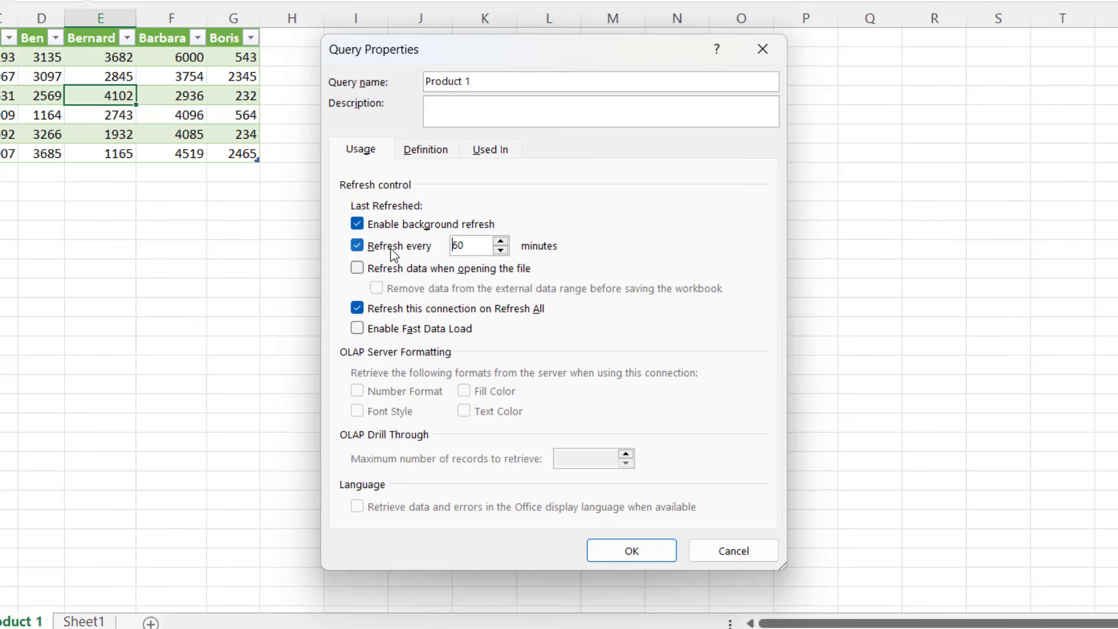
{"action": "double_click", "coordinate": [470, 244]}
{"action": "type", "text": "5"}
{"action": "left_click", "coordinate": [357, 269]}
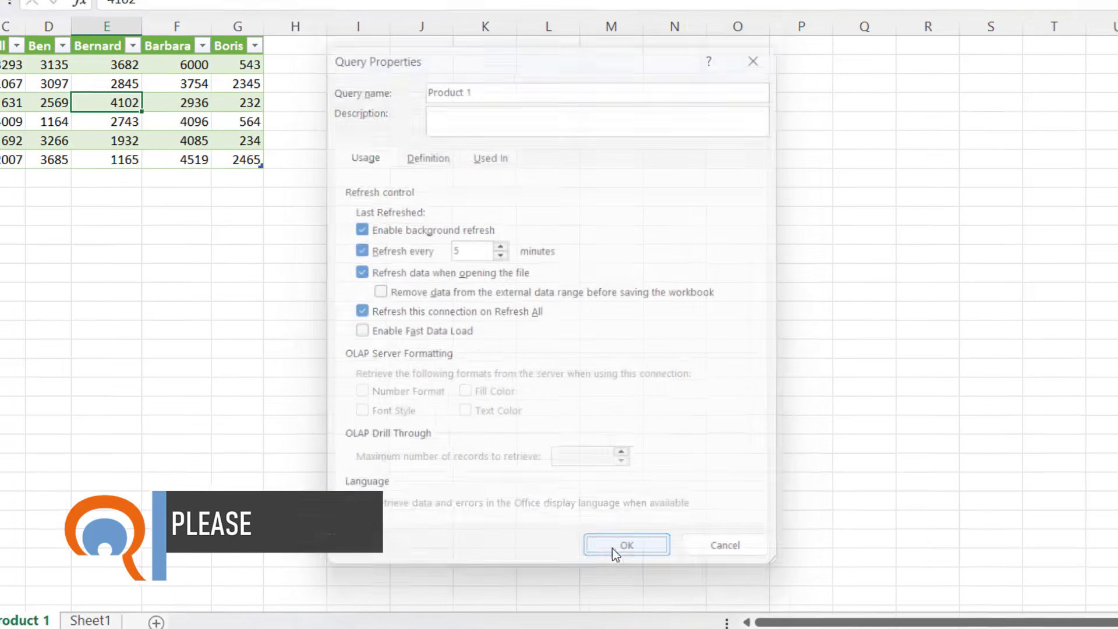
{"action": "left_click", "coordinate": [616, 554]}
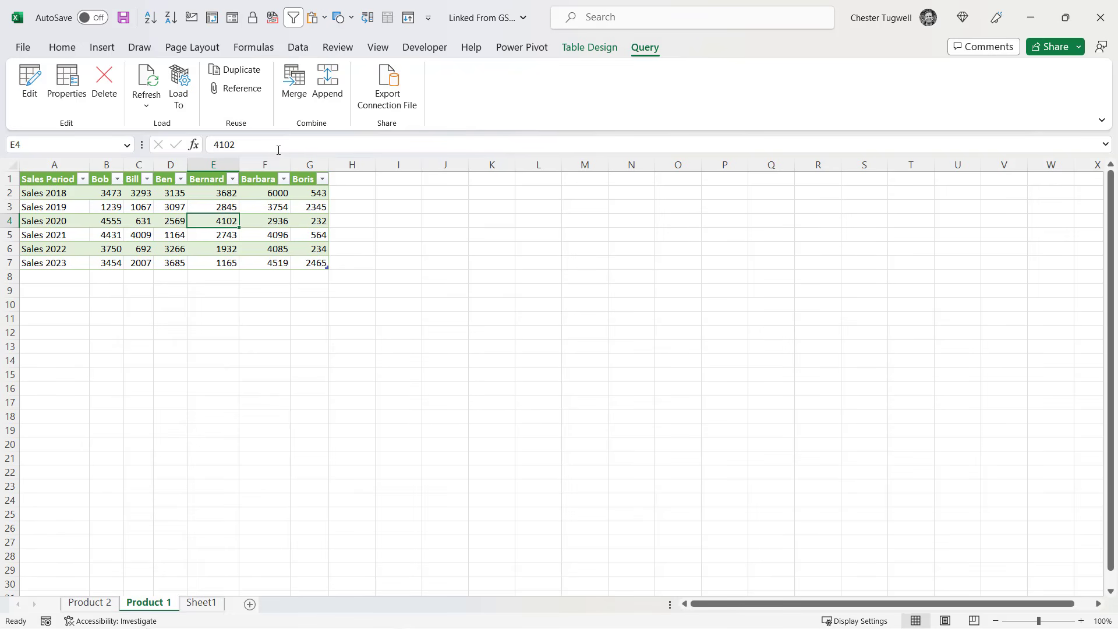
- Show the workbook's queries and connections and open the Product 1 query for editing in Power Query
{"action": "left_click", "coordinate": [304, 50]}
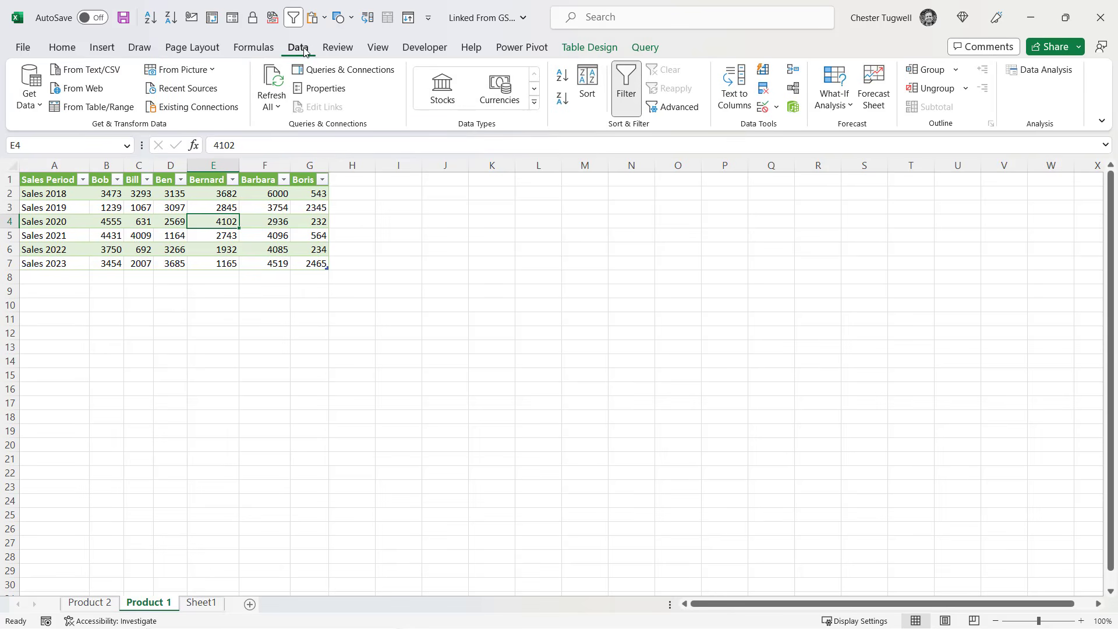
{"action": "left_click", "coordinate": [322, 74]}
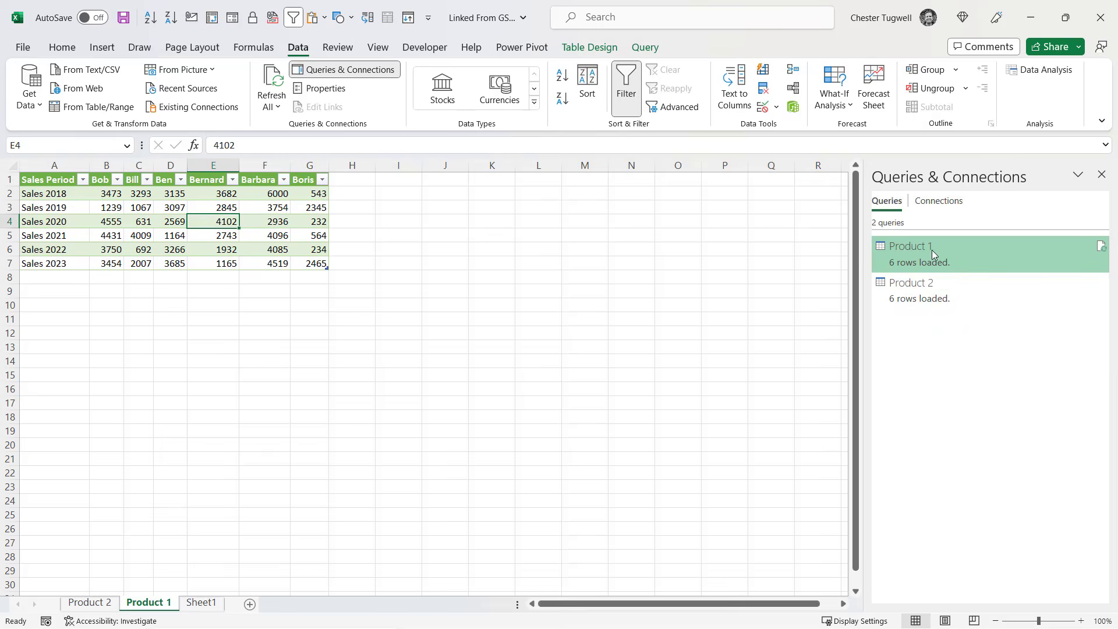
{"action": "right_click", "coordinate": [952, 252]}
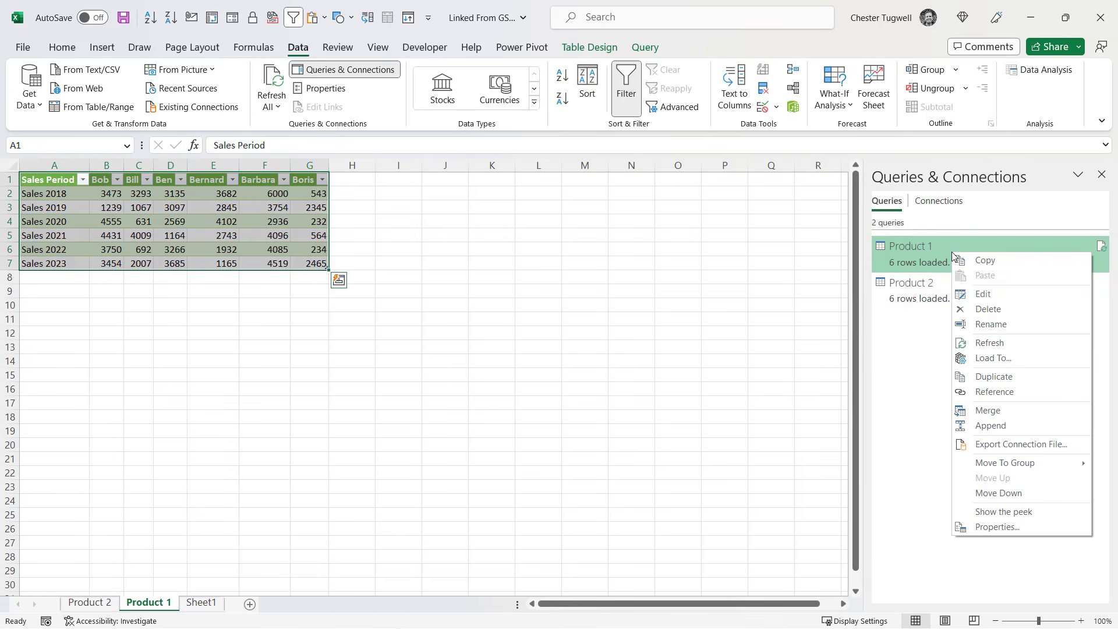
{"action": "left_click", "coordinate": [979, 299]}
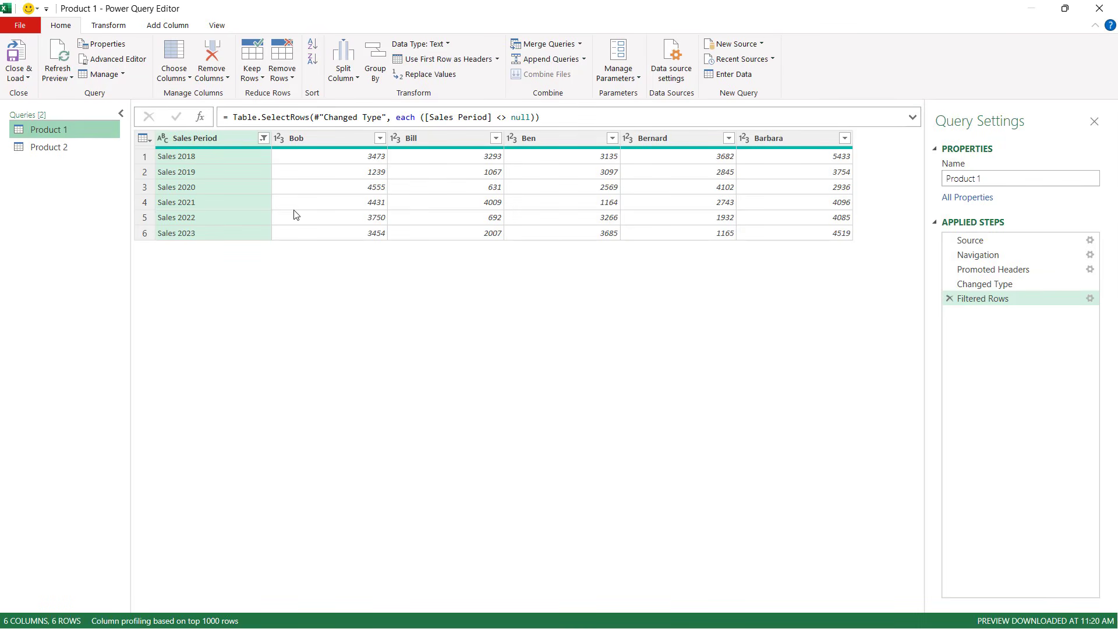
- Remove the first salesperson column, just after Sales Period, from the Product 1 query and load the result back into the worksheet
{"action": "right_click", "coordinate": [316, 138]}
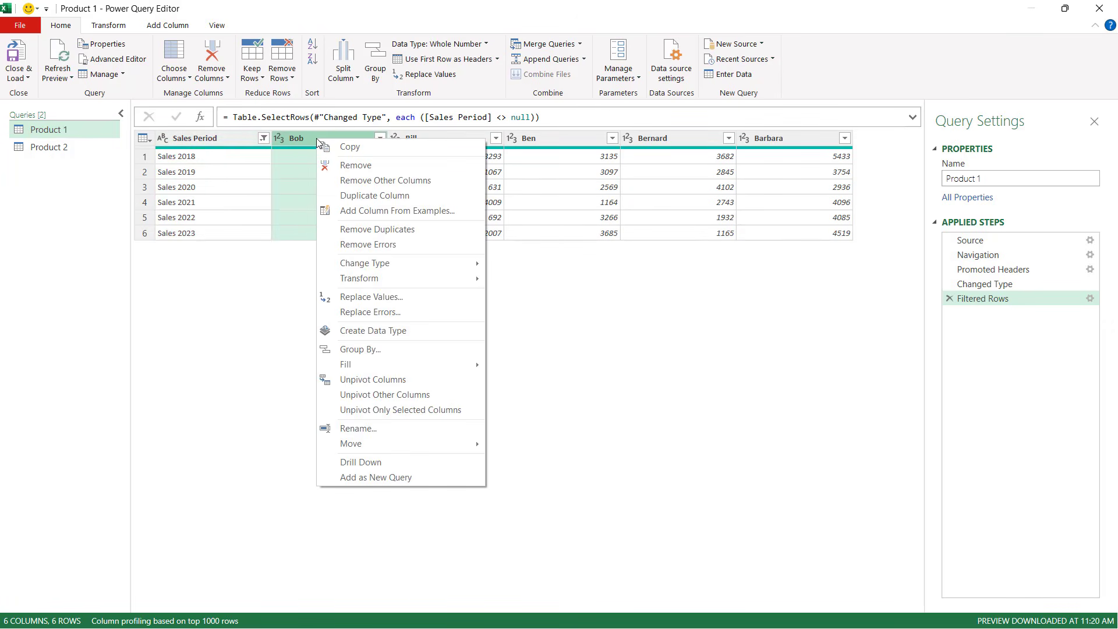
{"action": "left_click", "coordinate": [369, 167]}
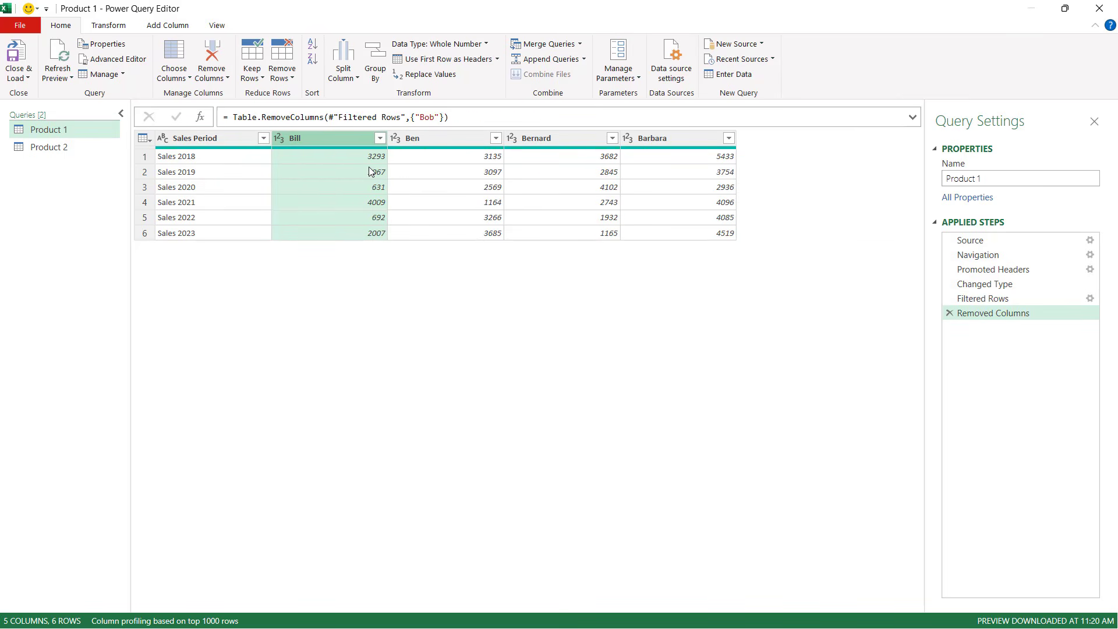
{"action": "left_click", "coordinate": [16, 53]}
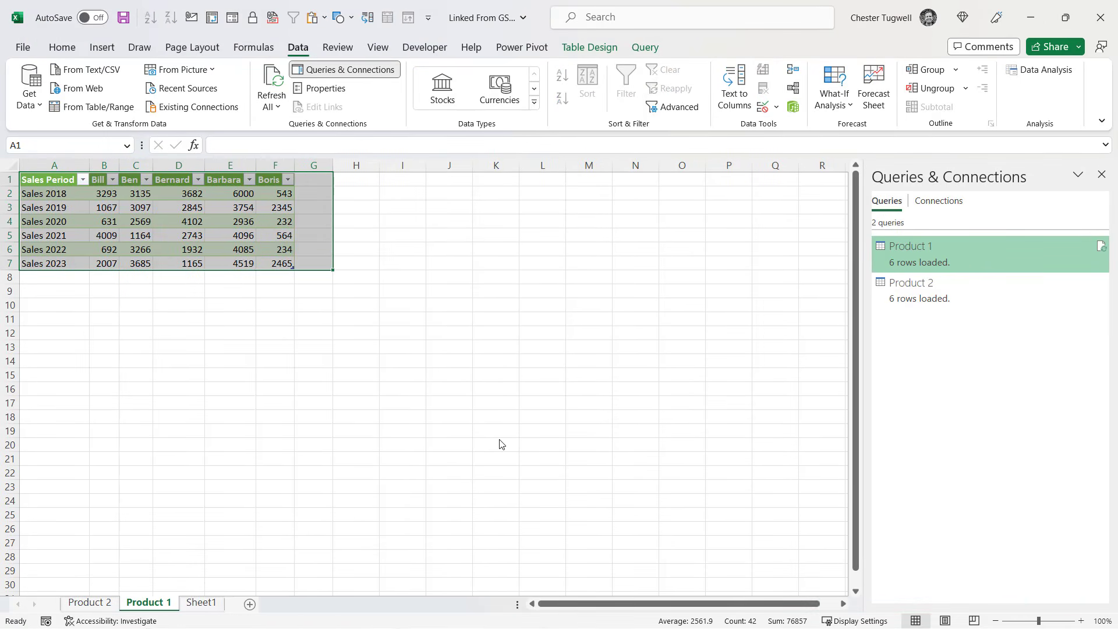
{"action": "left_click", "coordinate": [146, 301]}
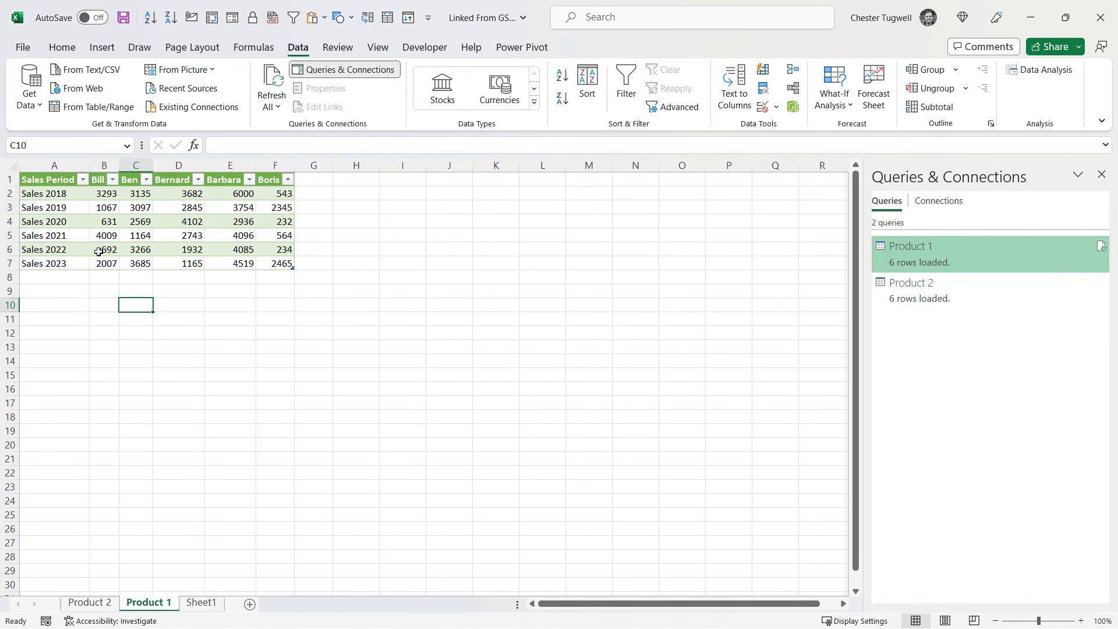